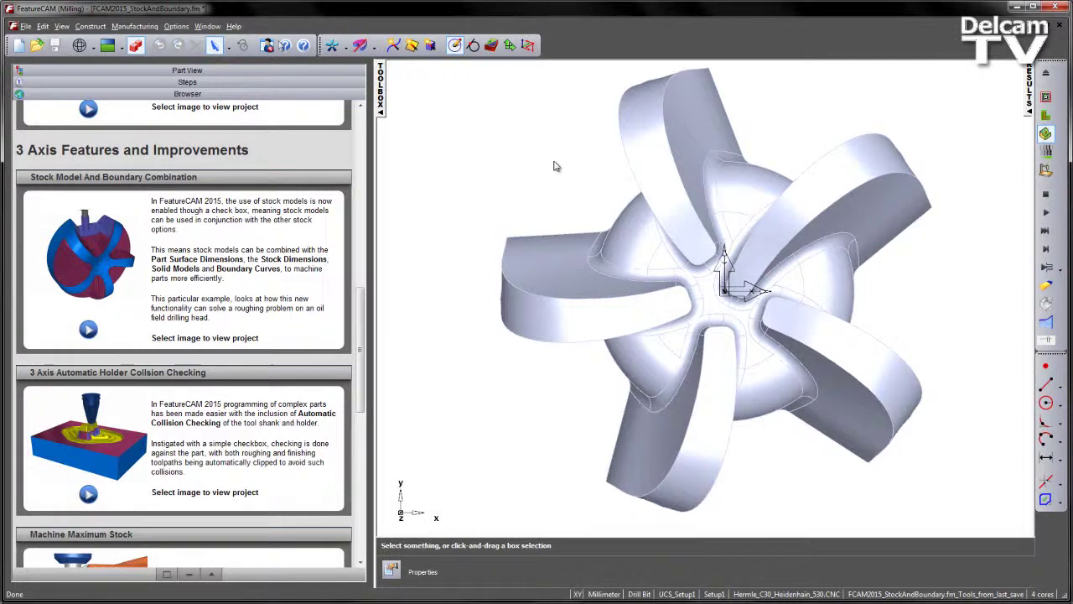
Step: Show the part tree and highlight stock1 around the drilling head to inspect the turned stock shape
middle_drag(716, 408, 716, 260)
middle_drag(726, 318, 730, 268)
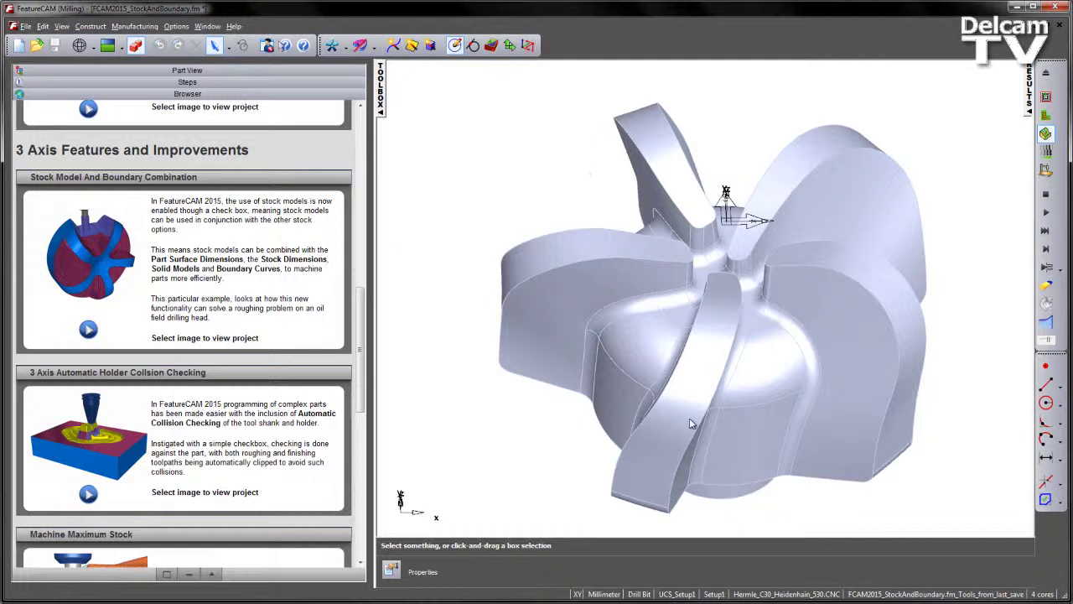
click(254, 71)
click(47, 177)
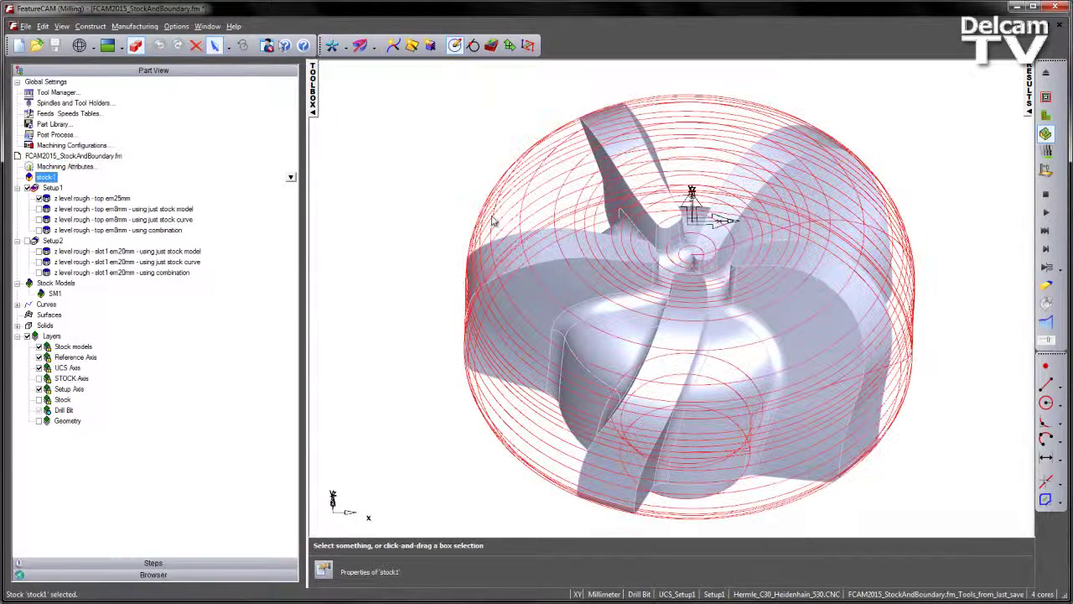
middle_drag(671, 322, 683, 352)
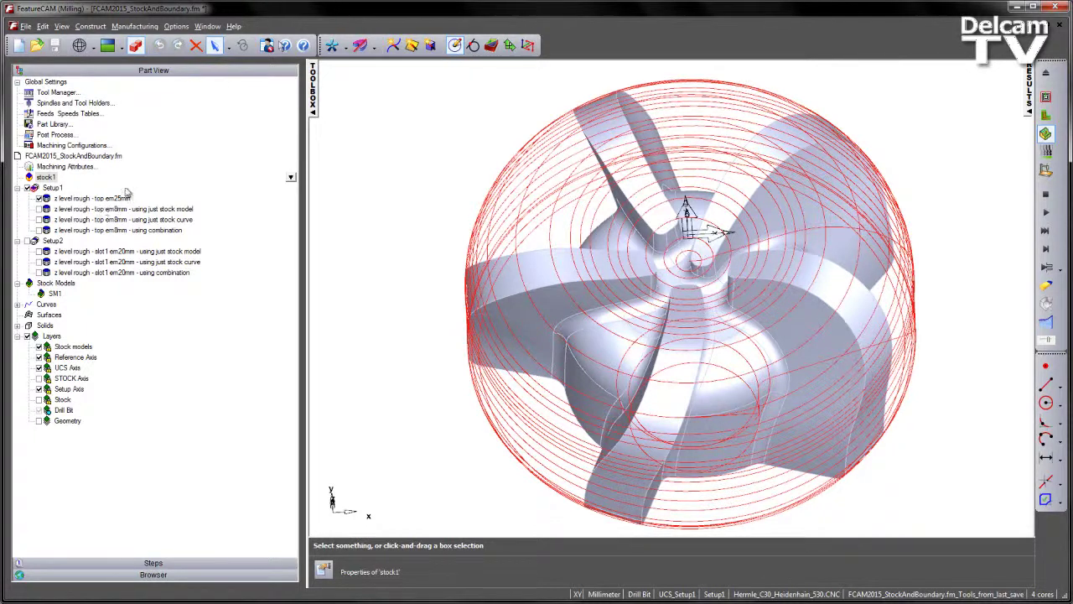
click(400, 201)
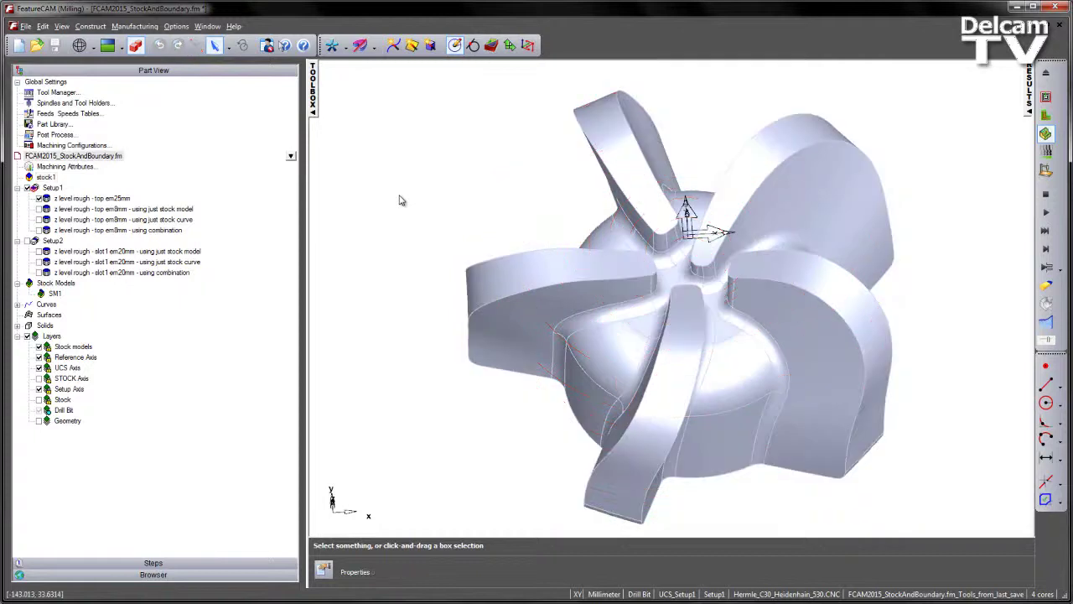
Step: Start a 3D solid simulation of the Setup1 "z level rough - top em25mm" operation and increment the simulation tool color
key(ctrl+5)
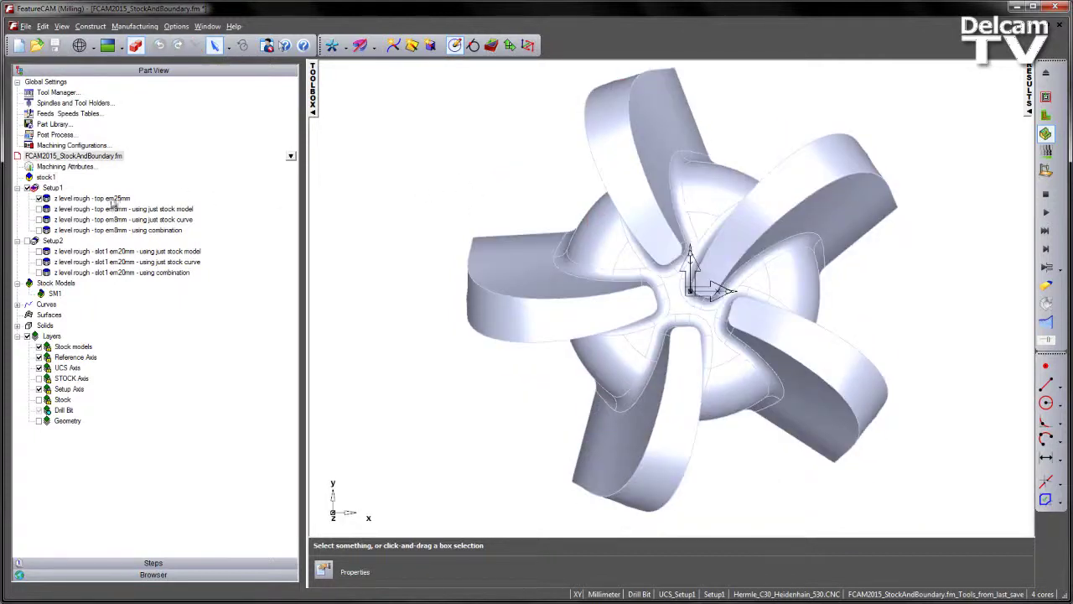
click(1045, 249)
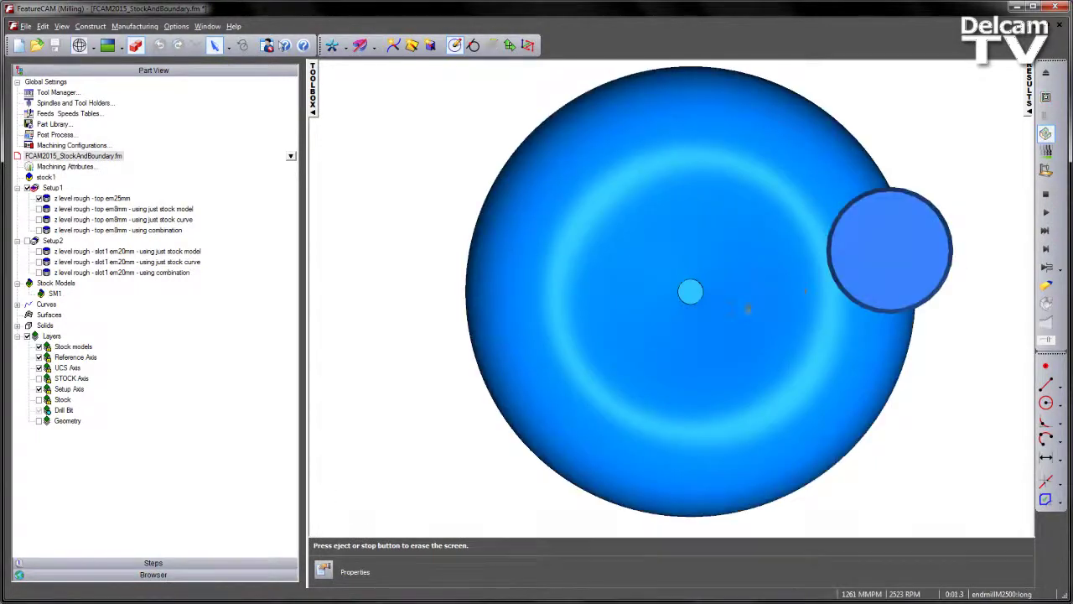
middle_drag(748, 308, 746, 160)
scroll(758, 142, down, 1)
scroll(759, 161, down, 1)
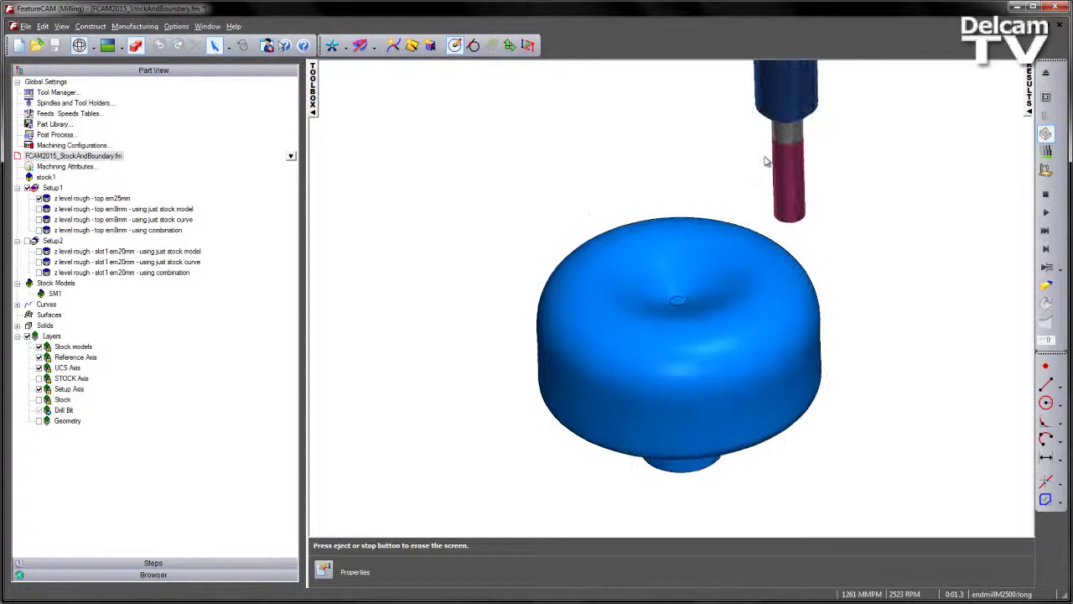
right_click(812, 598)
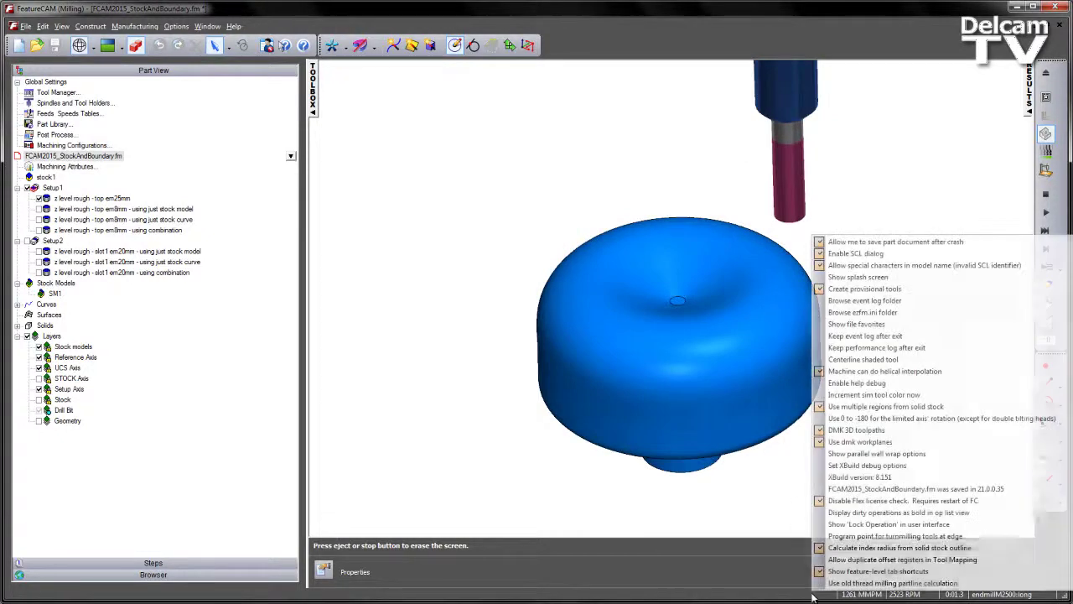
click(888, 396)
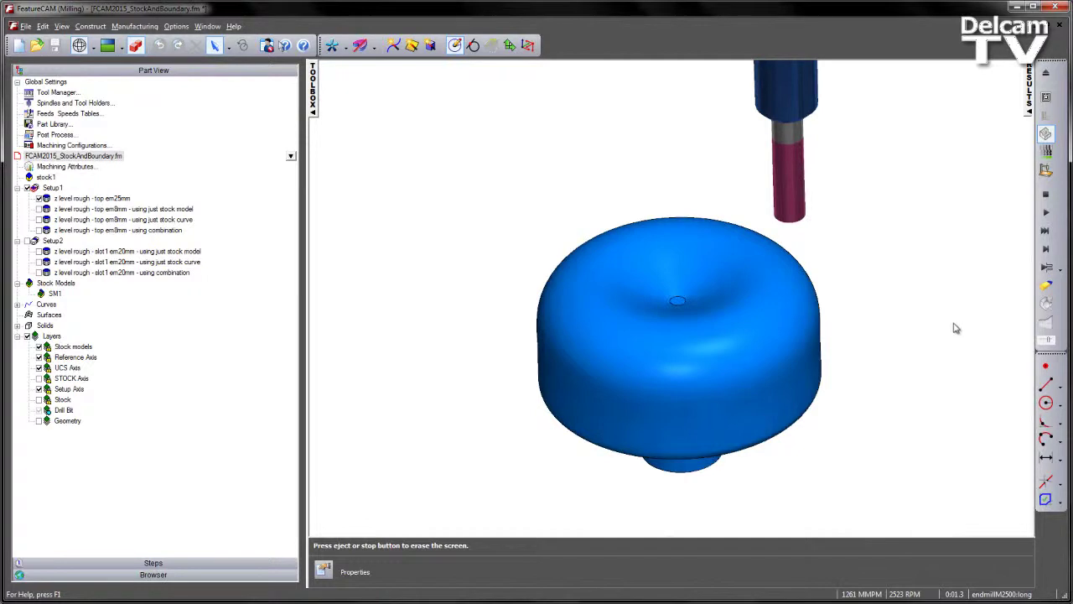
Step: Play the em25mm roughing simulation to its end and examine the remaining material from above and at an angle
click(1046, 212)
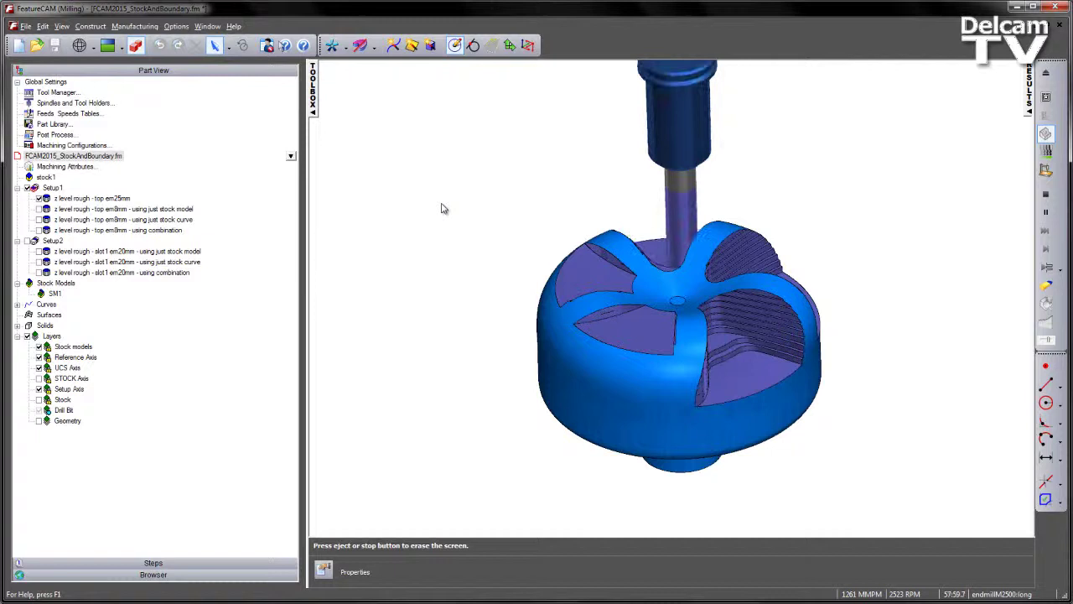
middle_drag(674, 187, 681, 319)
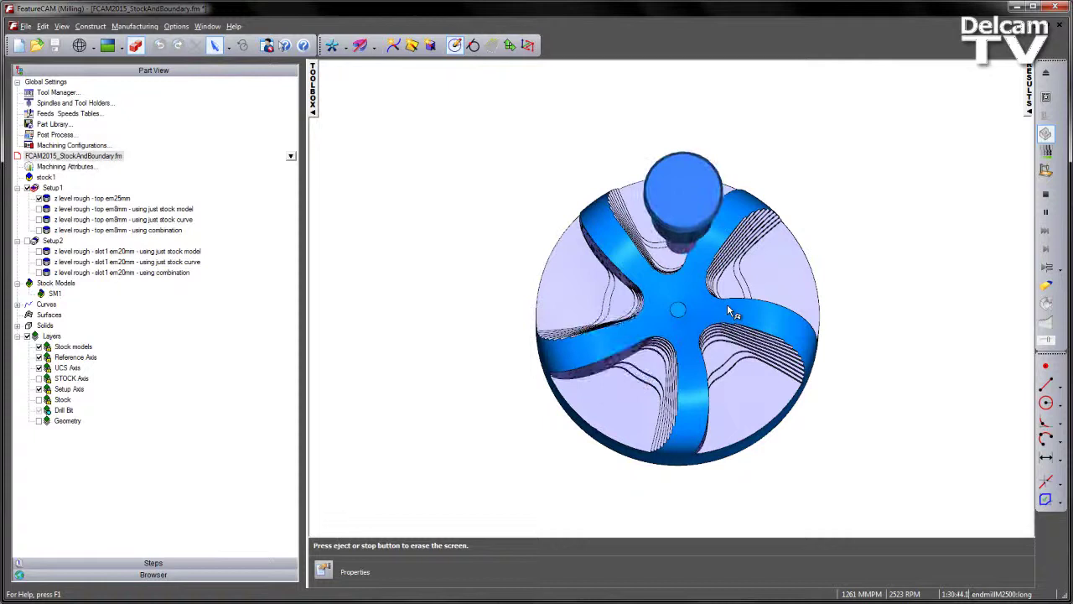
middle_drag(713, 313, 688, 184)
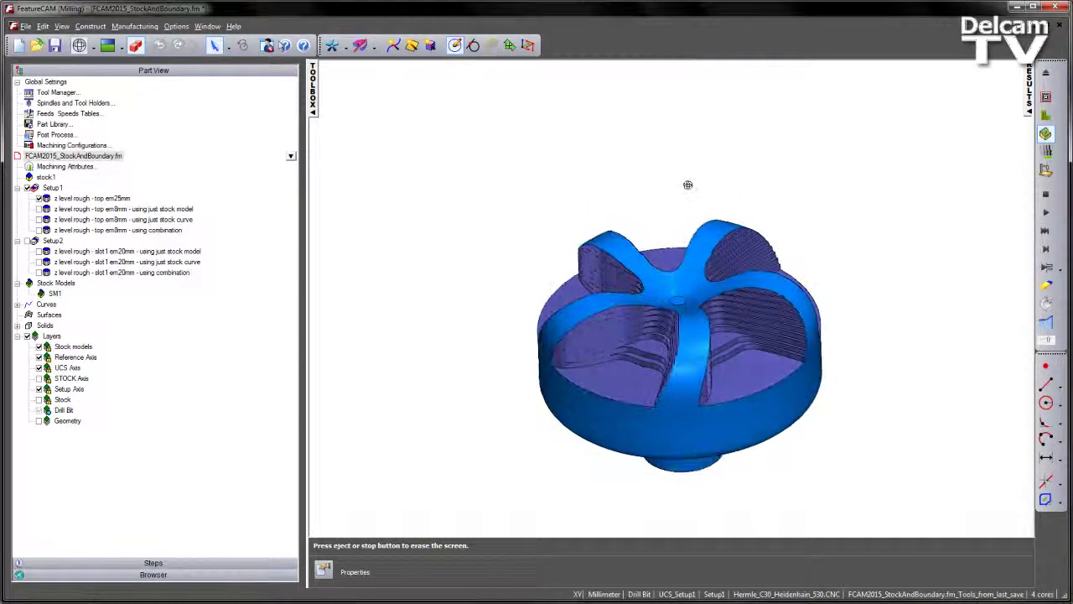
Step: Use the em25mm simulation results as the starting point for further simulations and stop the current simulation
scroll(697, 282, up, 3)
shift+middle_drag(696, 282, 698, 220)
click(62, 26)
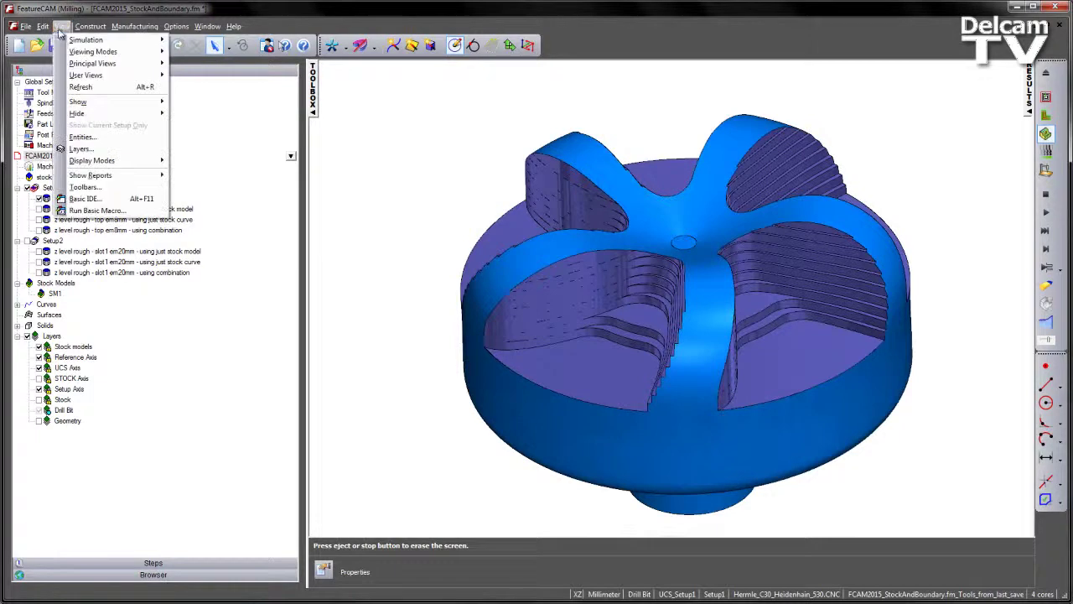
mouse_move(87, 40)
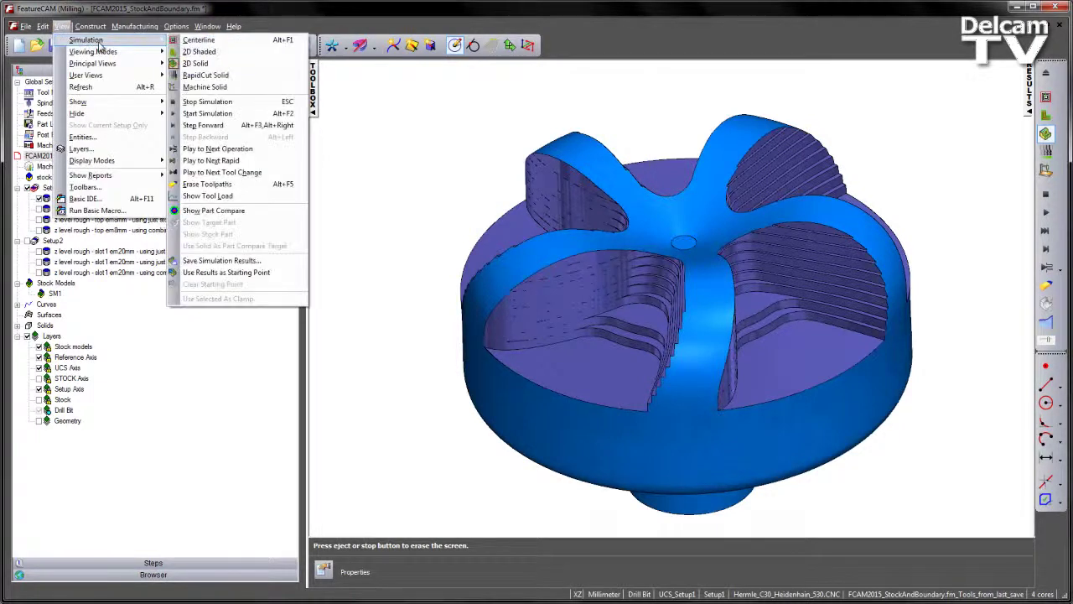
click(266, 274)
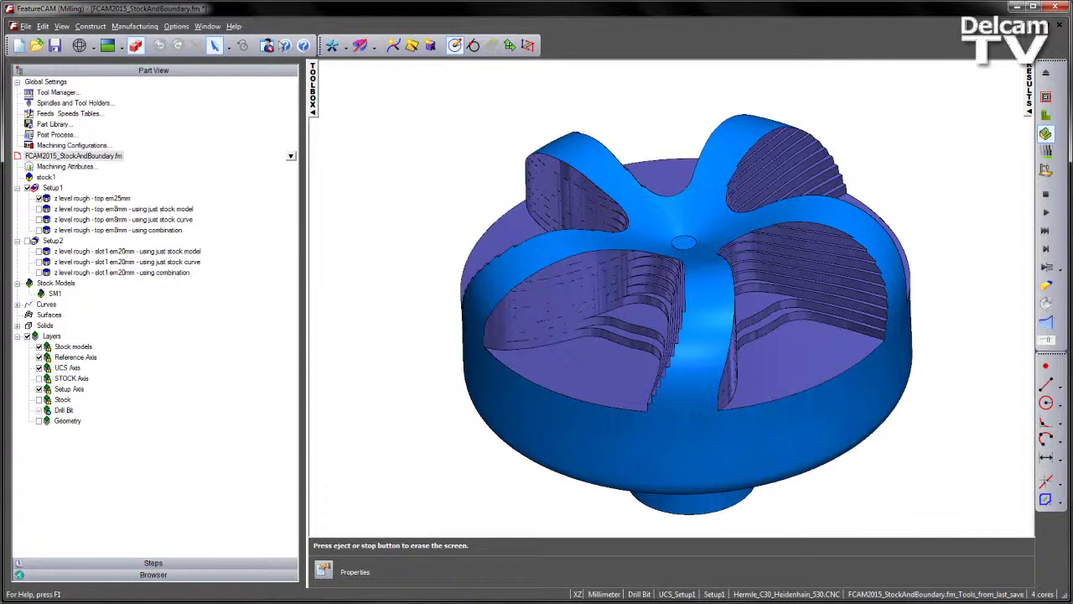
click(1046, 195)
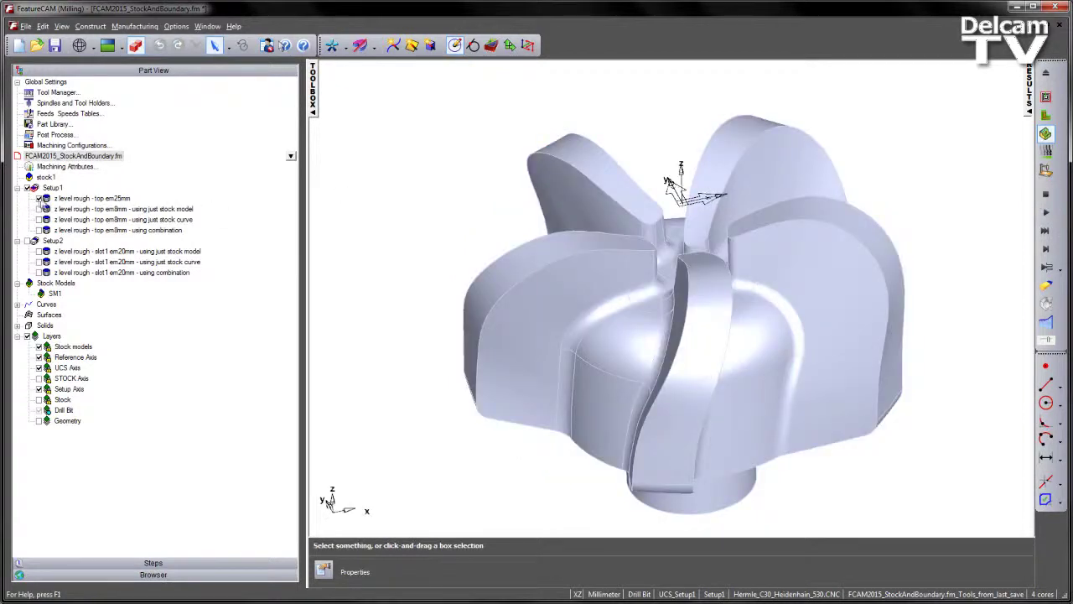
Step: Disable the em25mm roughing in Setup1 and enable "z level rough - top em8mm - using just stock model"
click(40, 201)
click(42, 209)
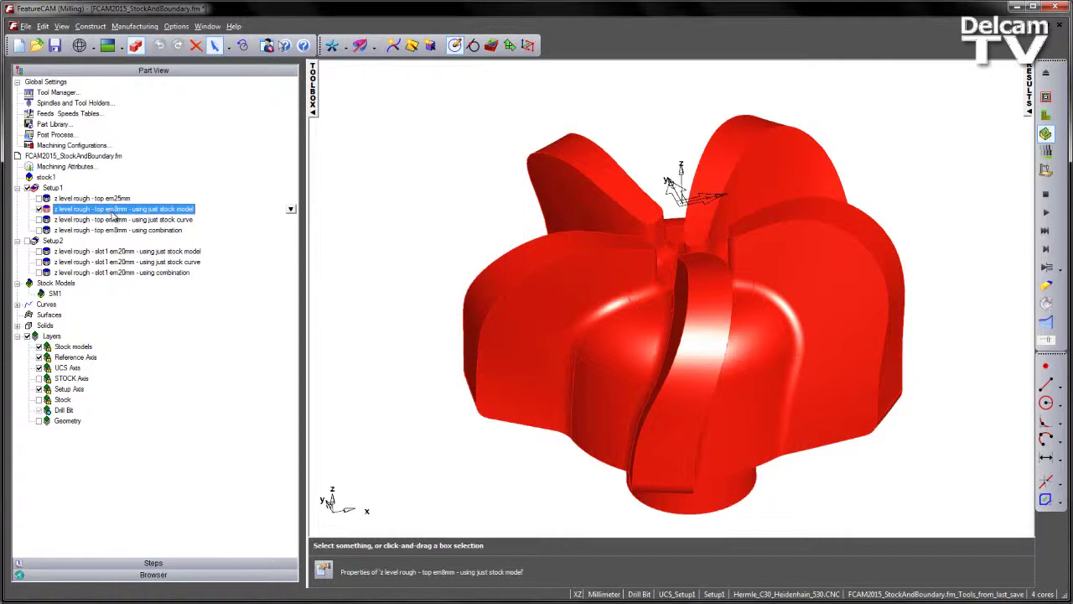
click(411, 217)
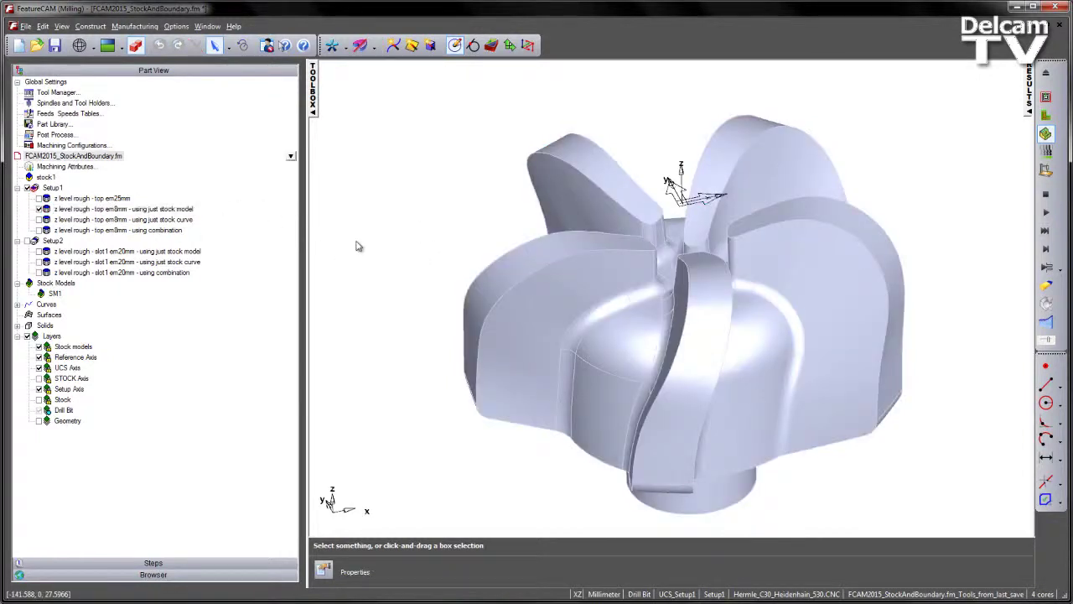
Step: Inspect stock model SM1 on the part and simulate the em8mm roughing that uses just the stock model
click(55, 294)
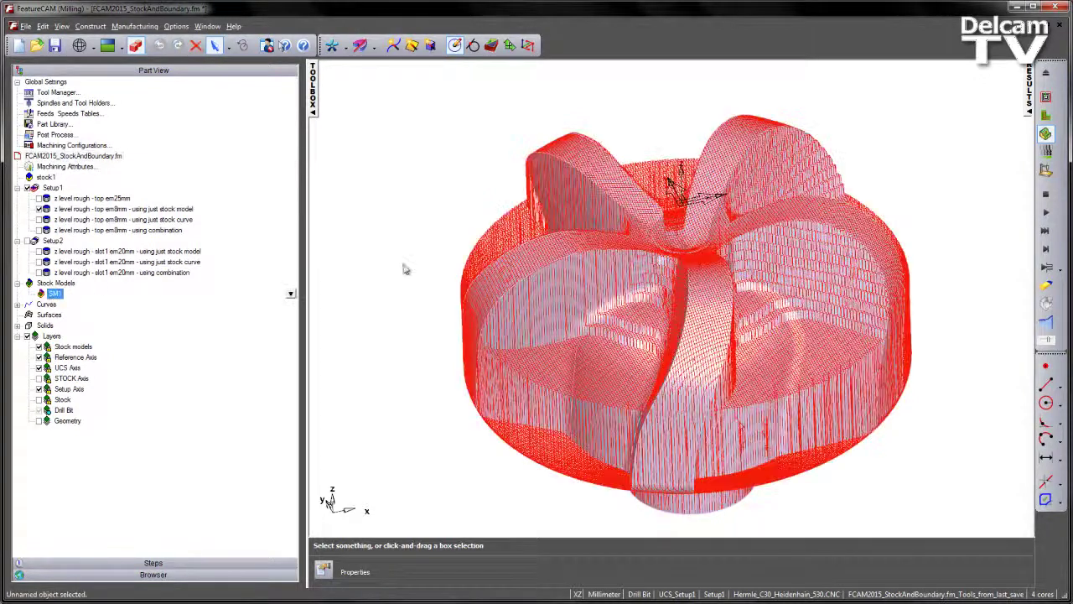
middle_drag(407, 268, 503, 216)
click(421, 154)
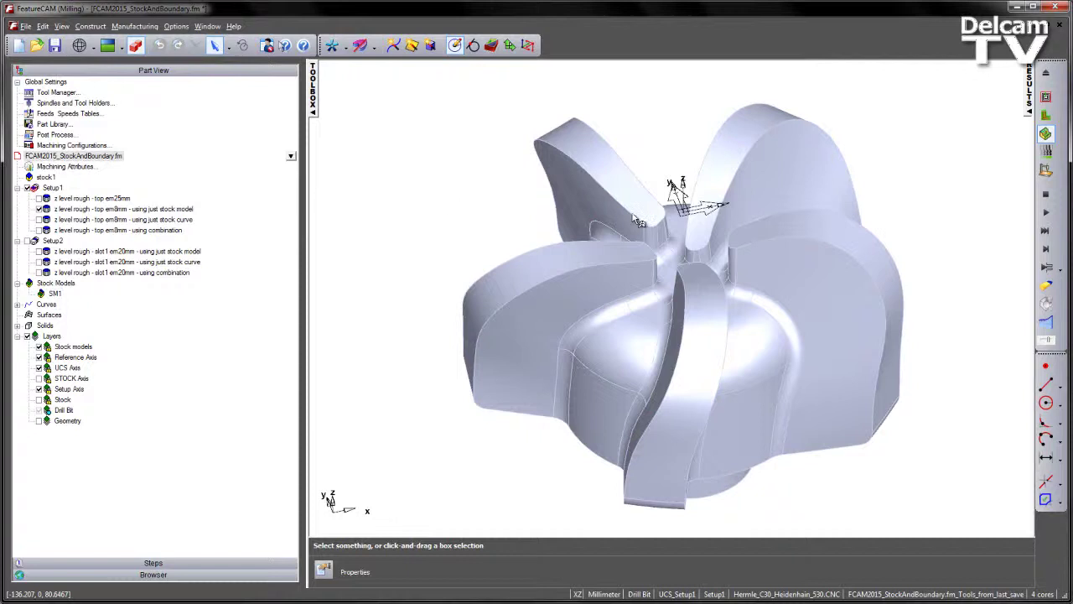
click(1045, 213)
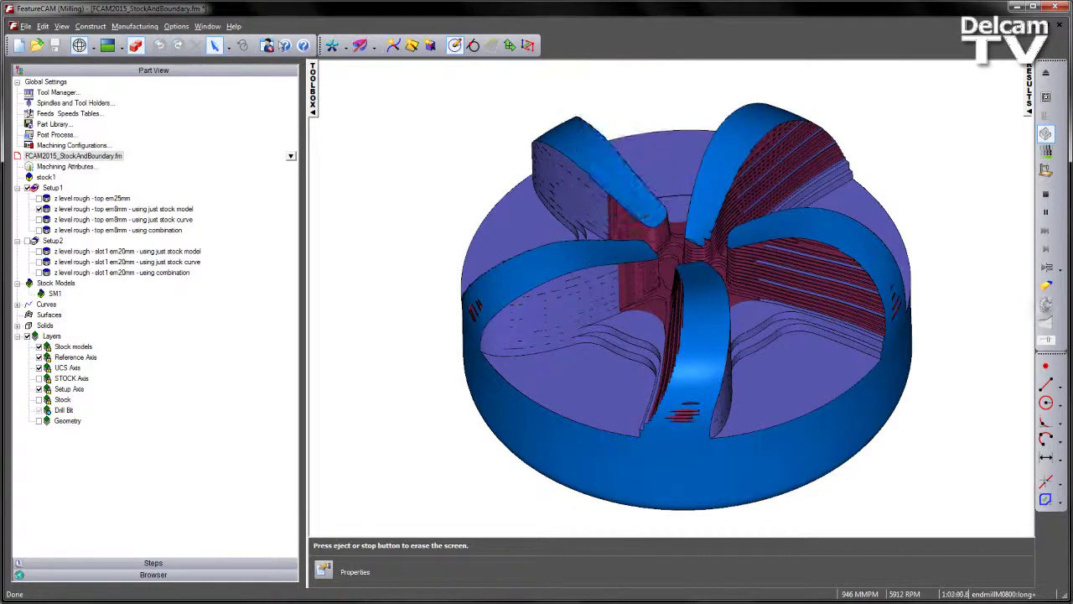
click(1046, 193)
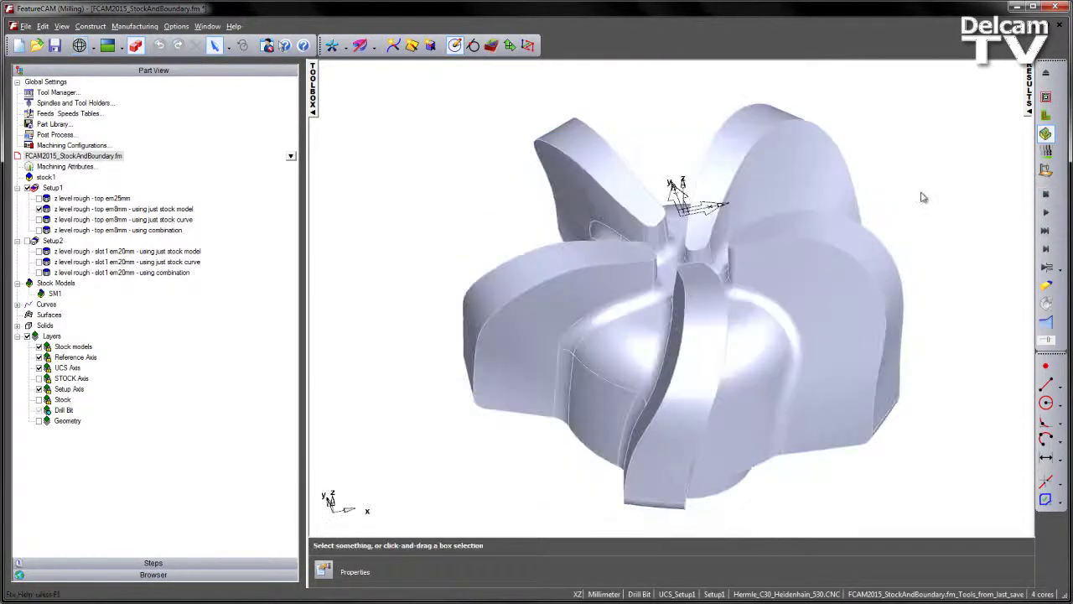
Step: Enable the top em8mm roughing "using just stock curve" instead of the stock model version and review its boundary curve selection
click(38, 208)
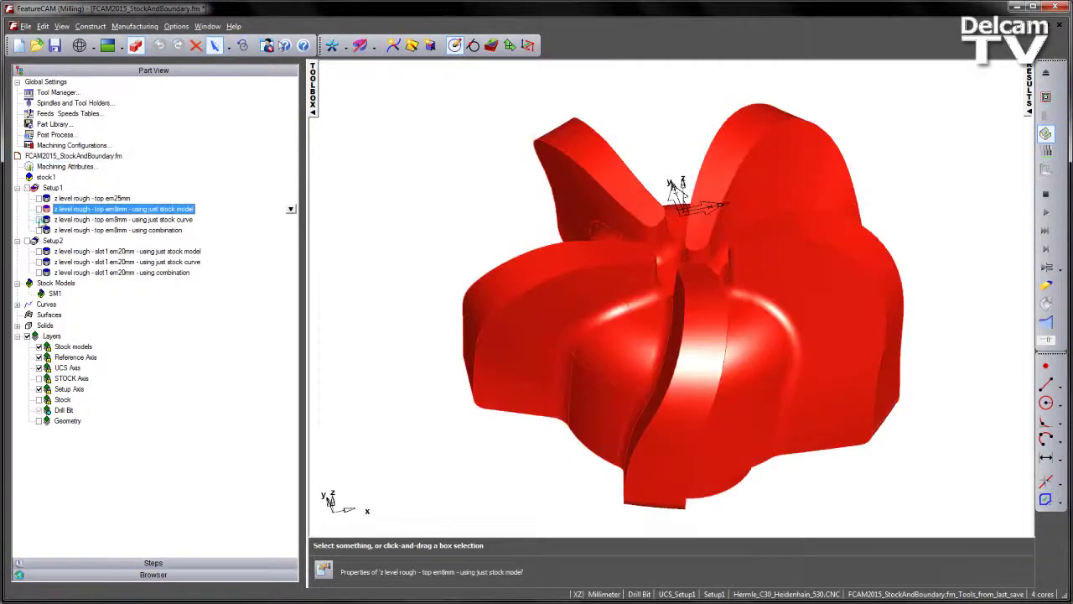
click(39, 220)
double_click(75, 219)
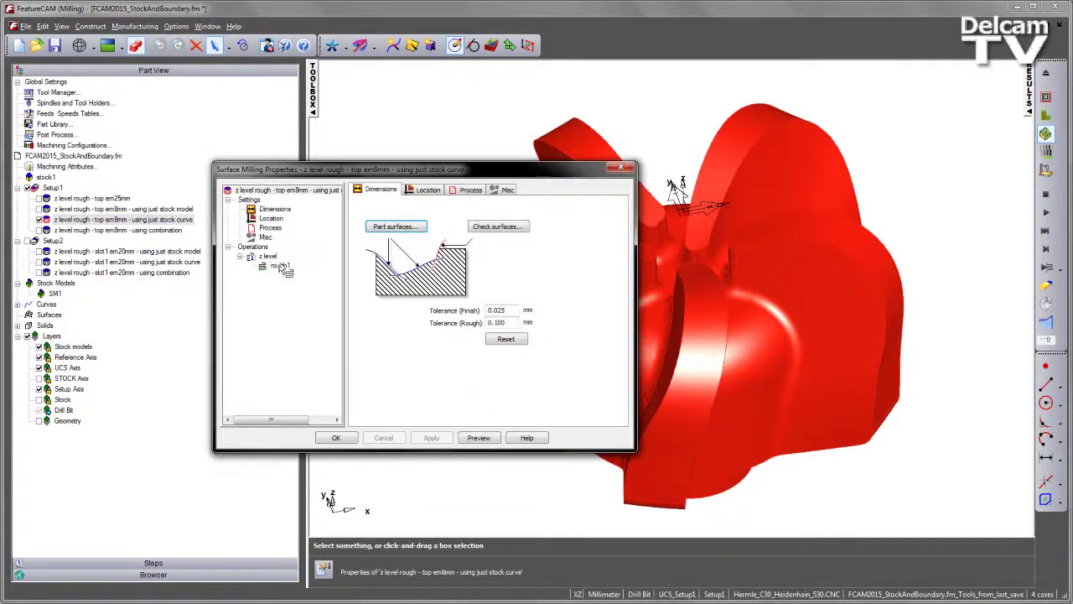
click(268, 255)
click(392, 189)
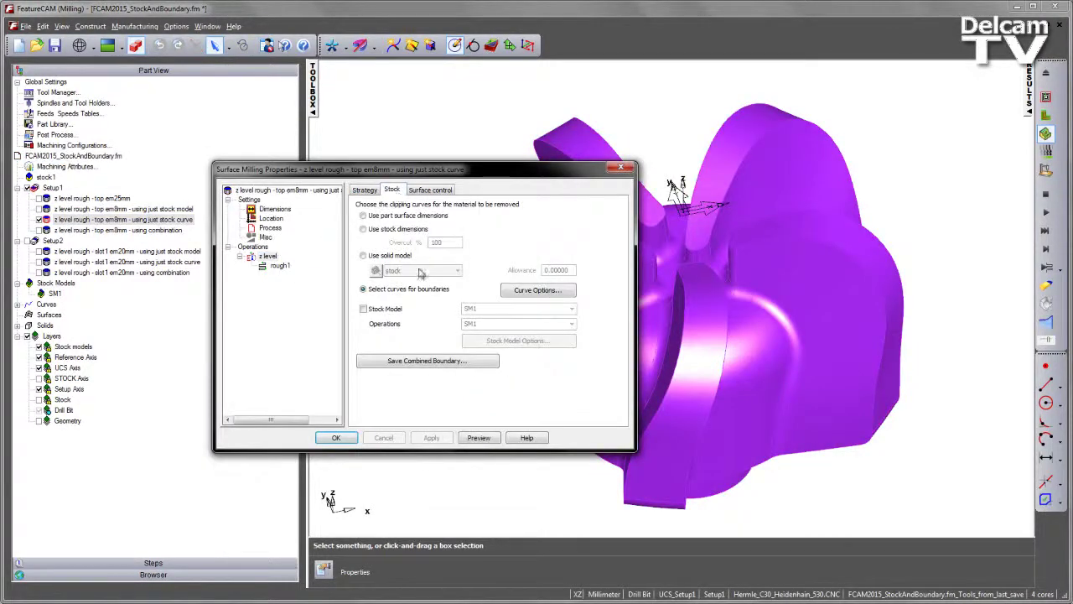
click(541, 292)
click(469, 323)
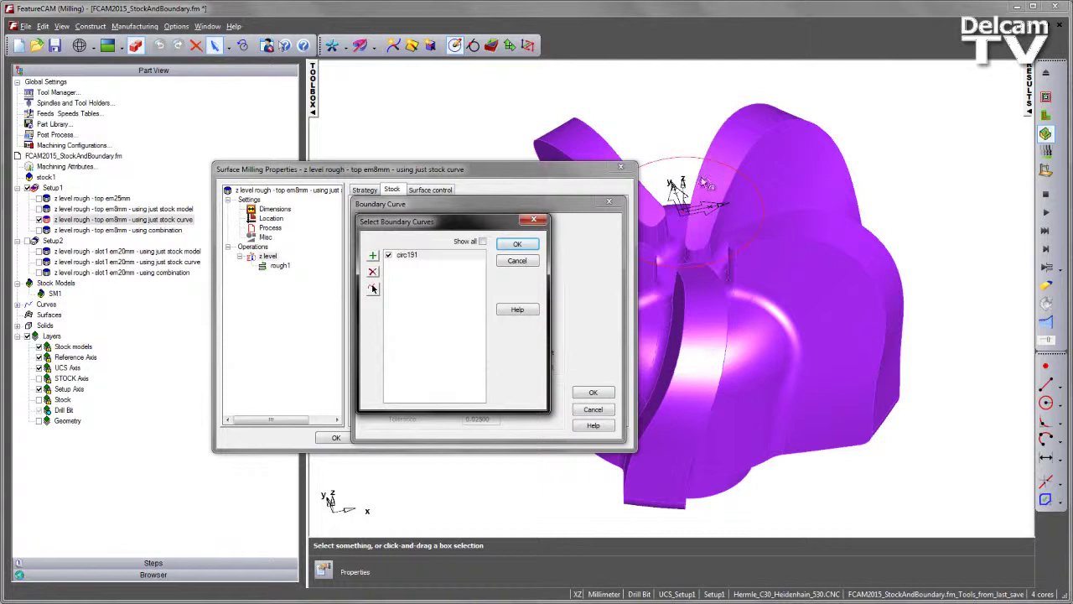
click(518, 262)
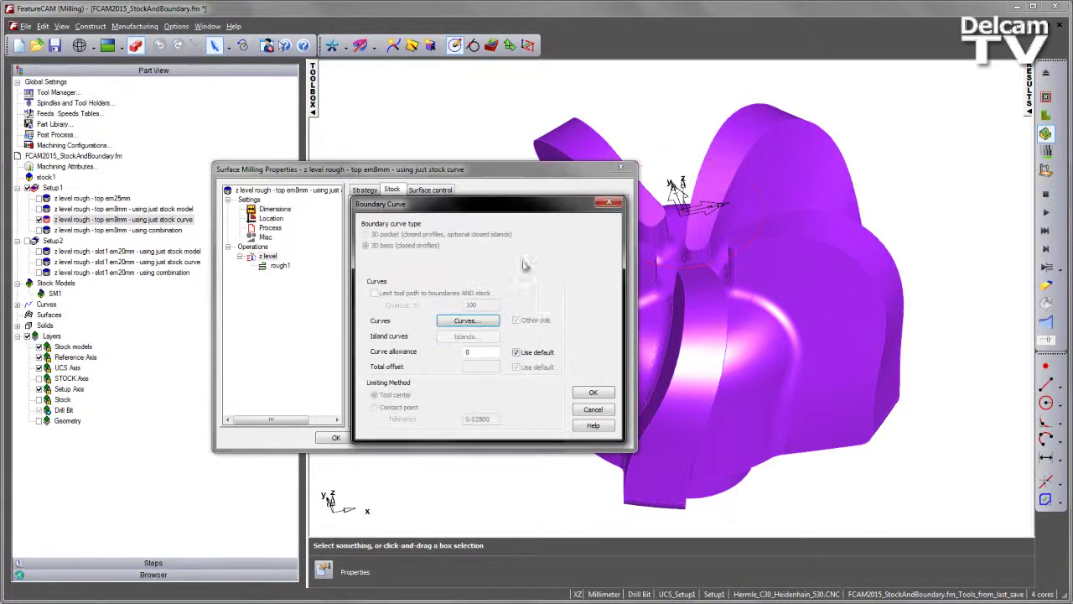
click(597, 410)
click(621, 167)
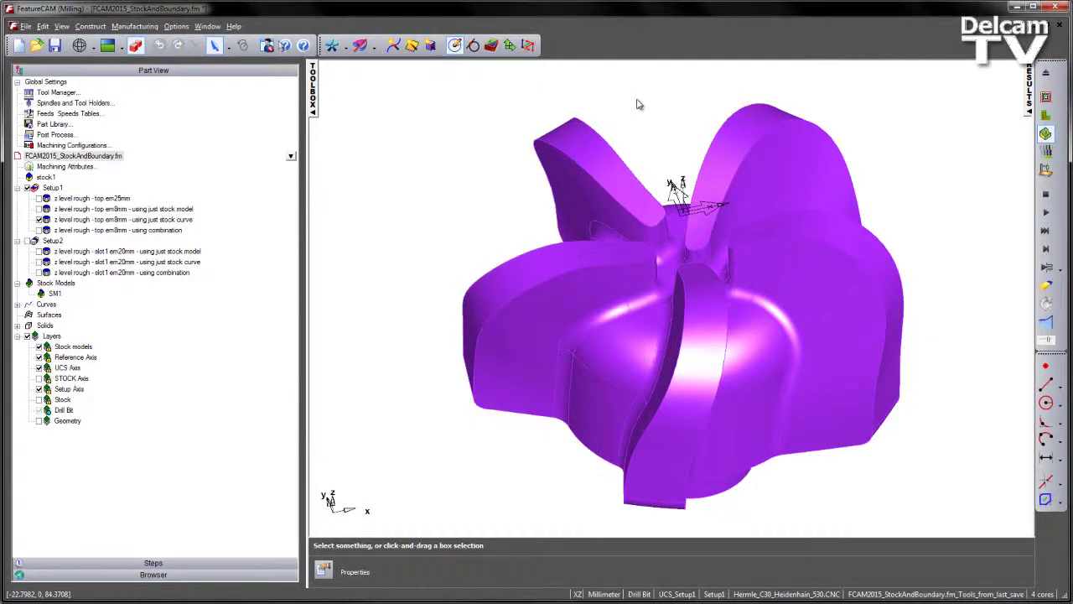
click(487, 103)
Step: Run a centerline simulation of the stock curve roughing and examine its toolpath from above, side-on and at an angle
middle_drag(703, 124, 710, 160)
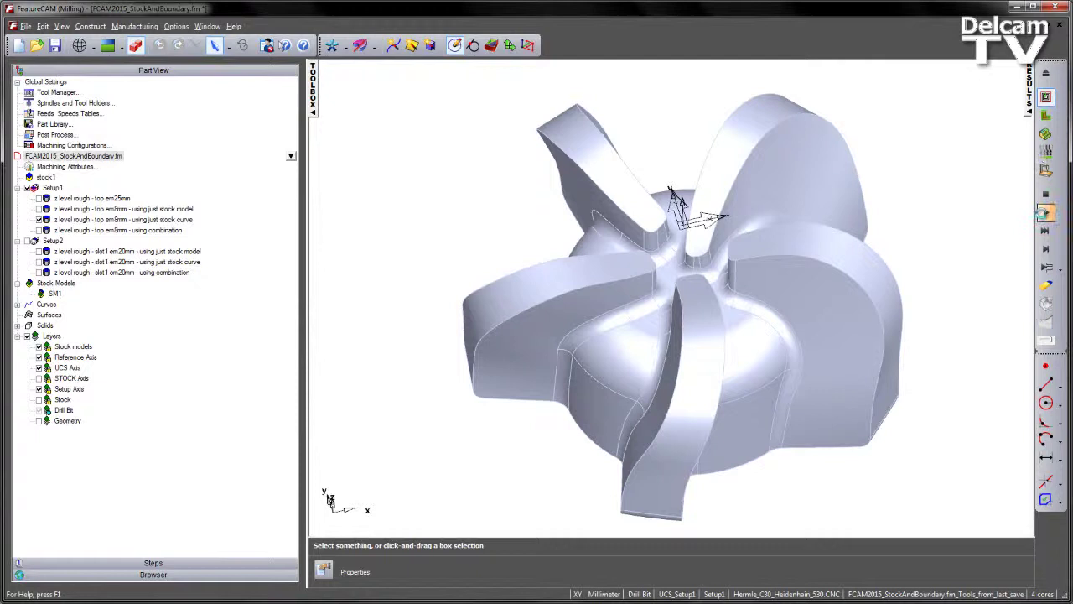
click(1045, 212)
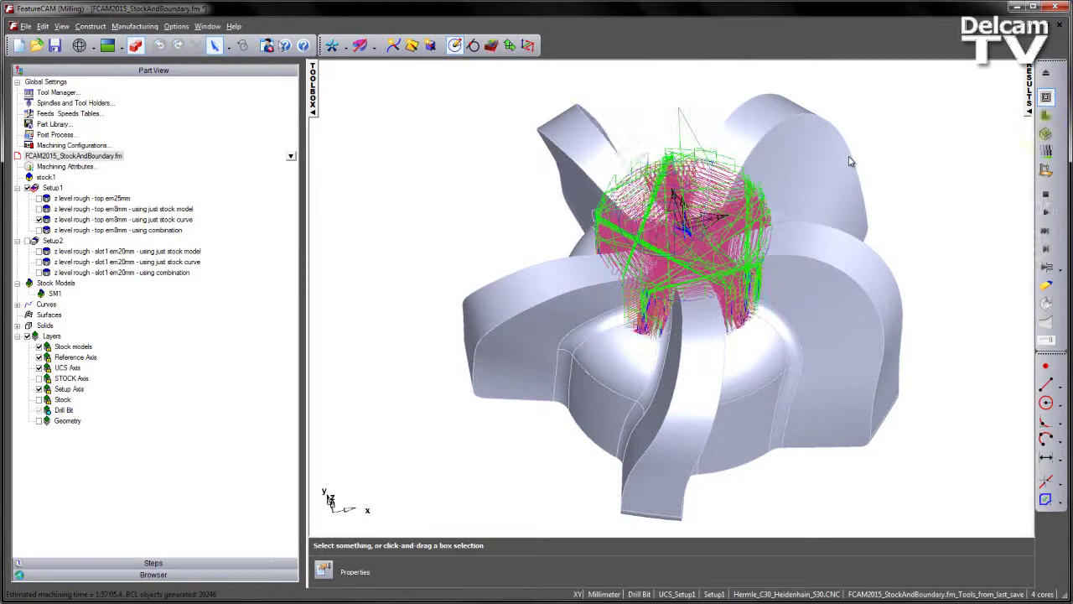
key(ctrl+5)
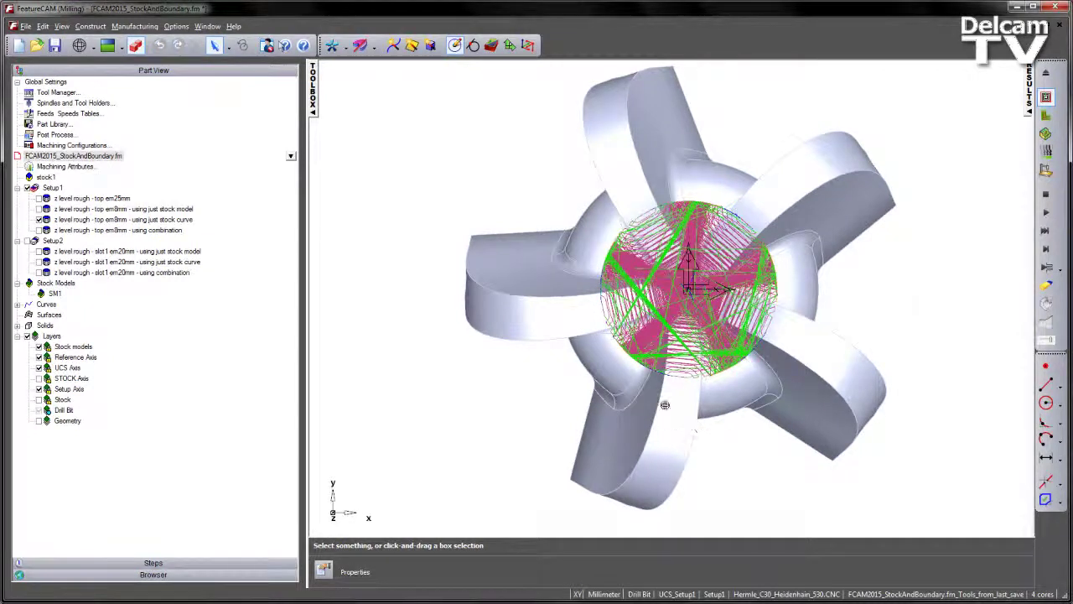
middle_drag(666, 405, 594, 144)
scroll(690, 193, up, 3)
scroll(690, 194, up, 1)
shift+middle_drag(691, 193, 652, 260)
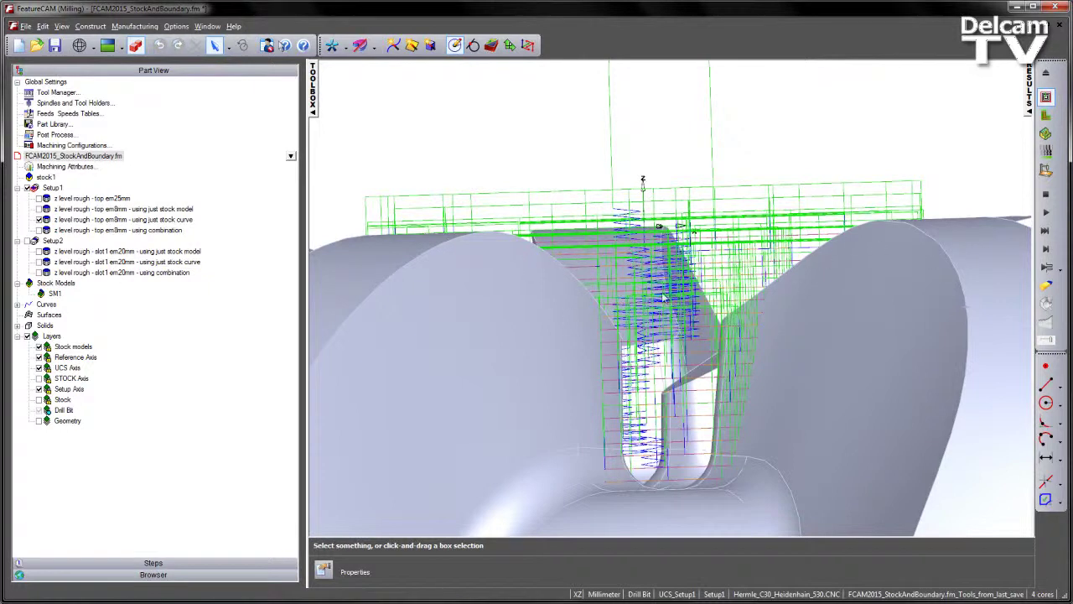
middle_drag(675, 191, 936, 260)
middle_drag(696, 210, 650, 286)
scroll(651, 286, down, 3)
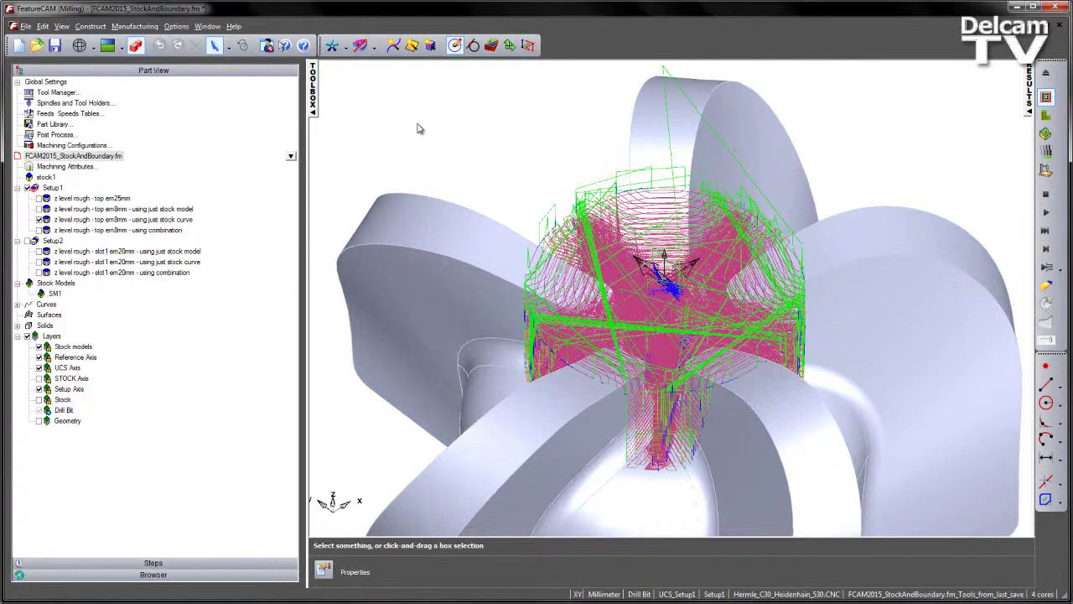
Step: Enable the top em8mm roughing "using combination" instead of the stock curve version and open its z level stock settings
click(115, 230)
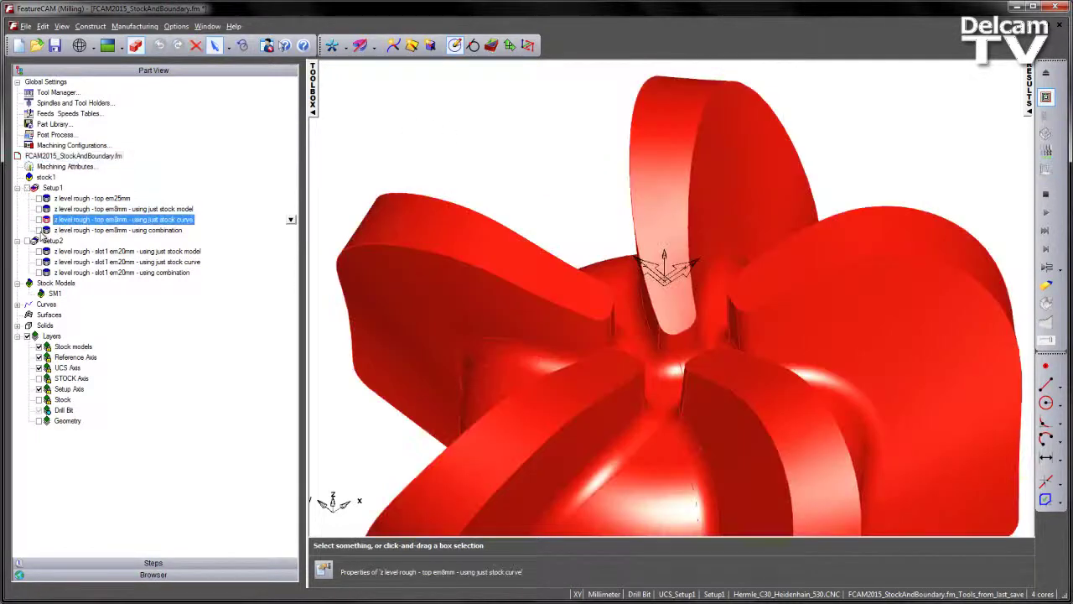
double_click(134, 233)
click(268, 255)
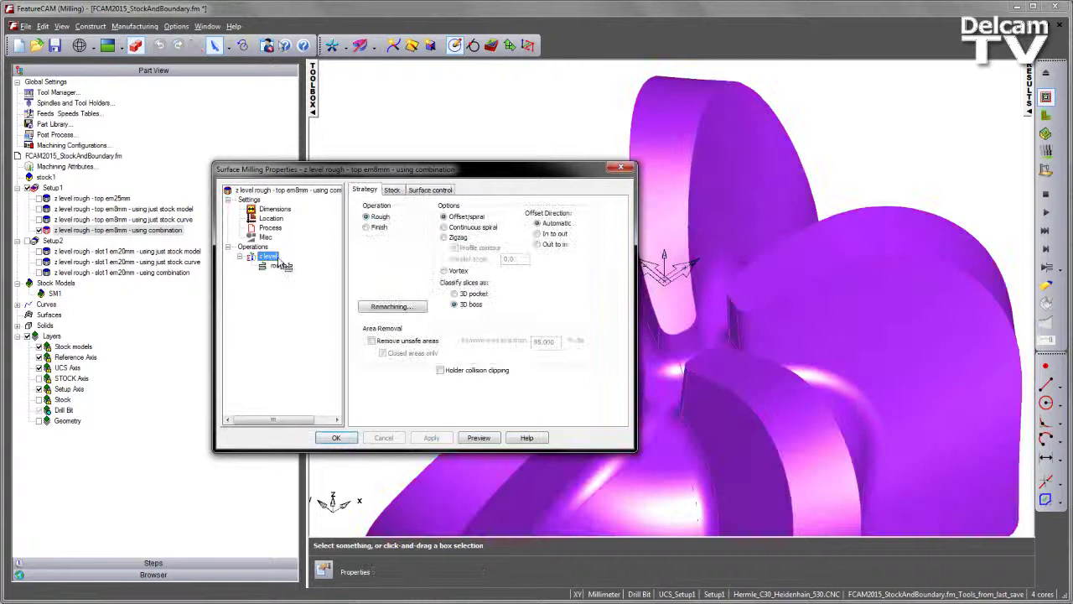
click(391, 189)
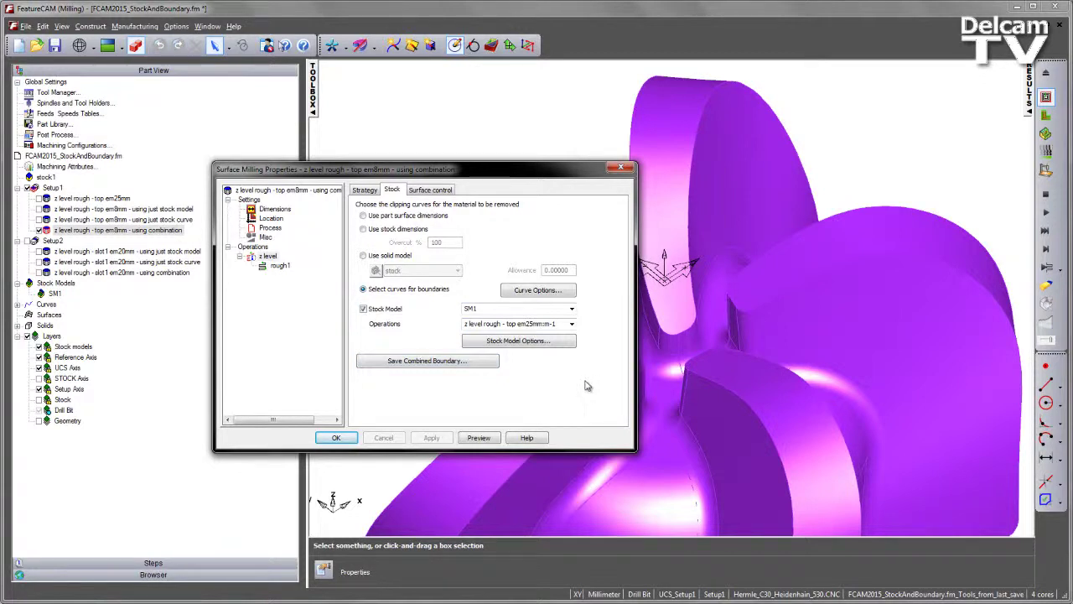
Step: Review the boundary curve selection and stock model SM1 settings of the combination roughing, leaving them as they are
click(537, 290)
click(474, 319)
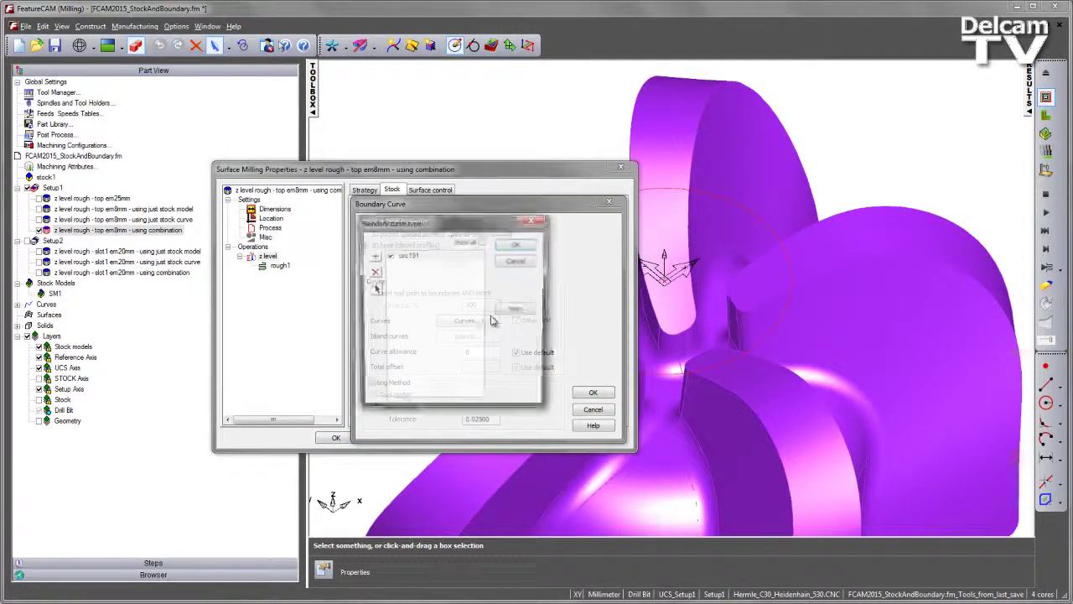
click(517, 260)
click(593, 392)
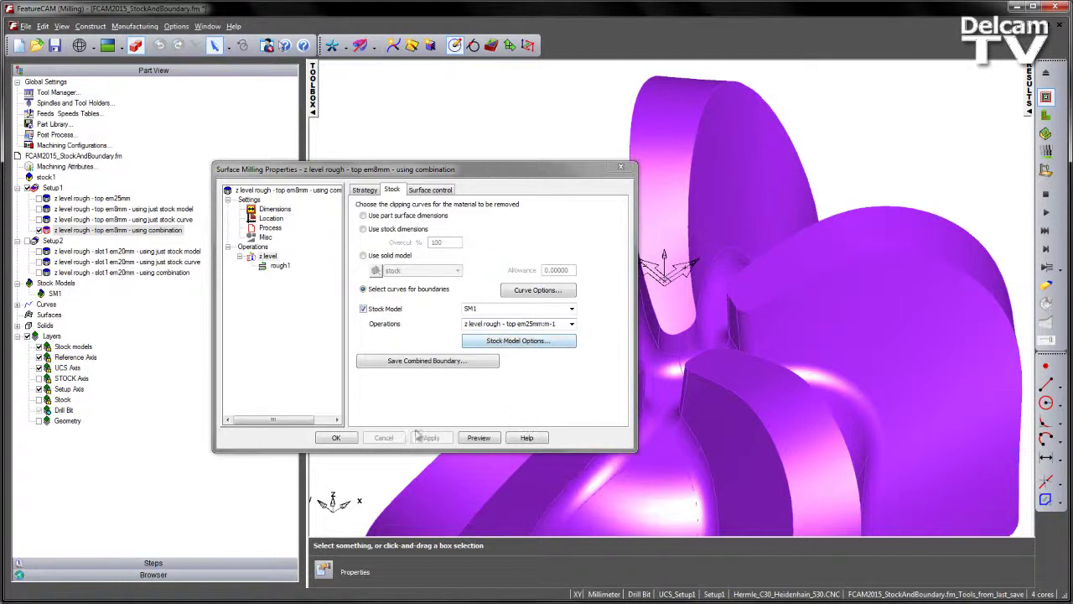
click(336, 438)
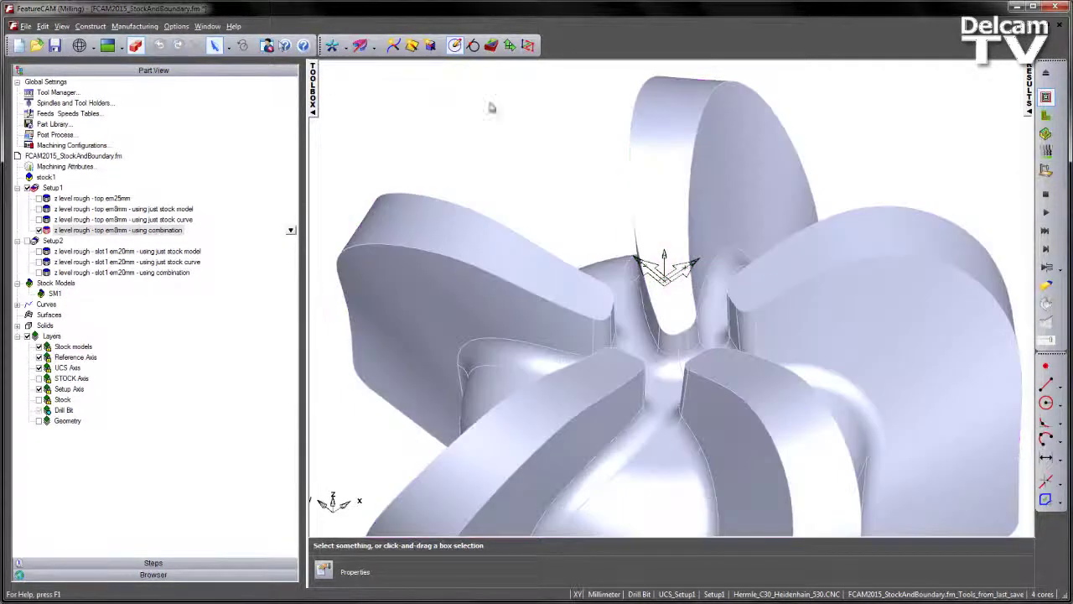
Step: Run a centerline simulation of the em8mm combination roughing and examine its toolpath around the blade centre
click(1046, 212)
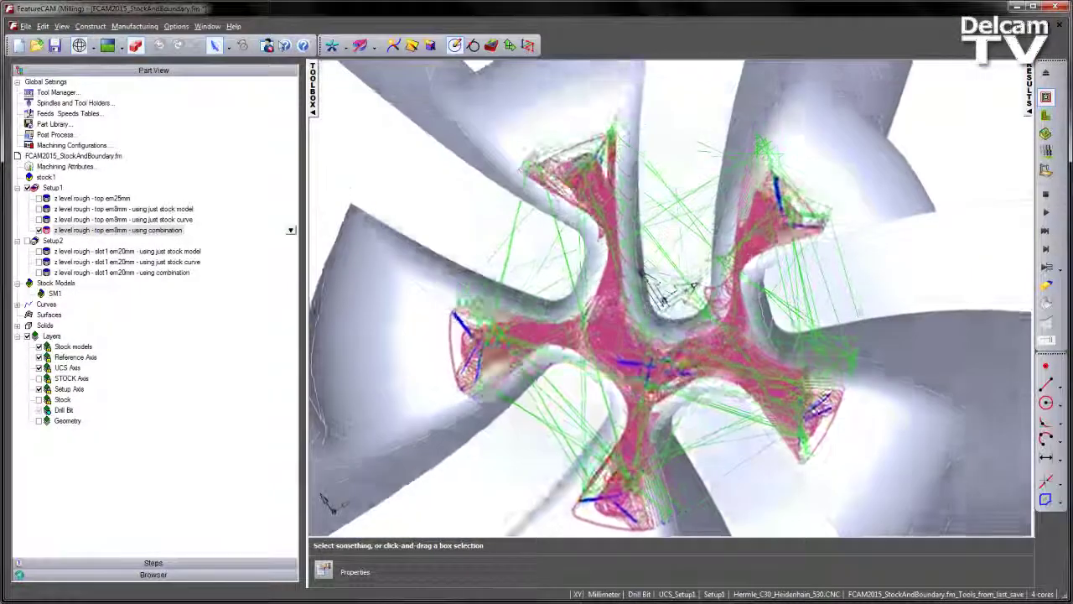
scroll(981, 236, down, 3)
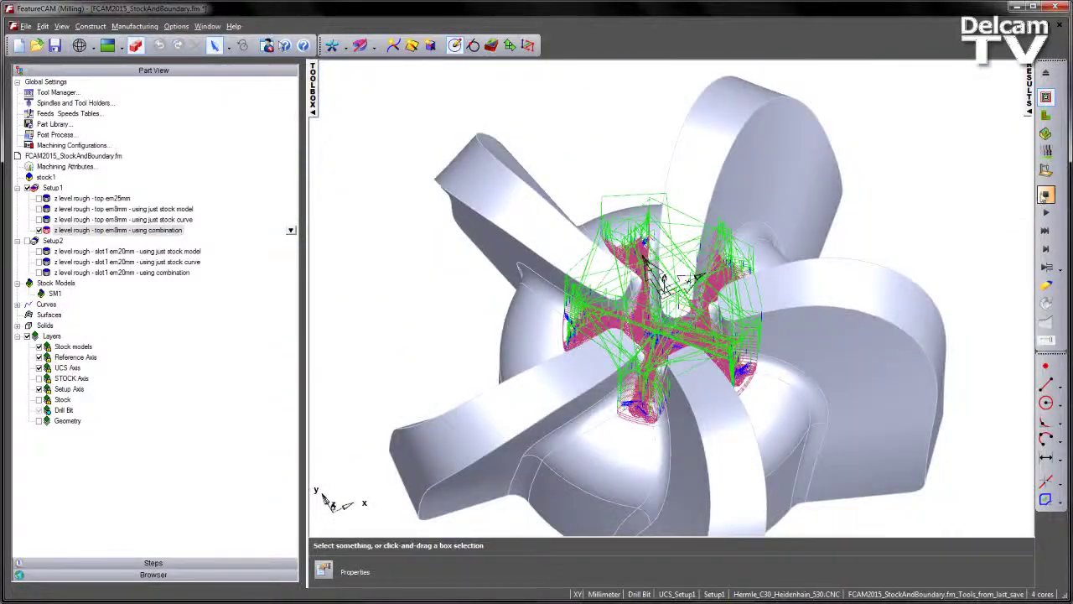
click(1046, 194)
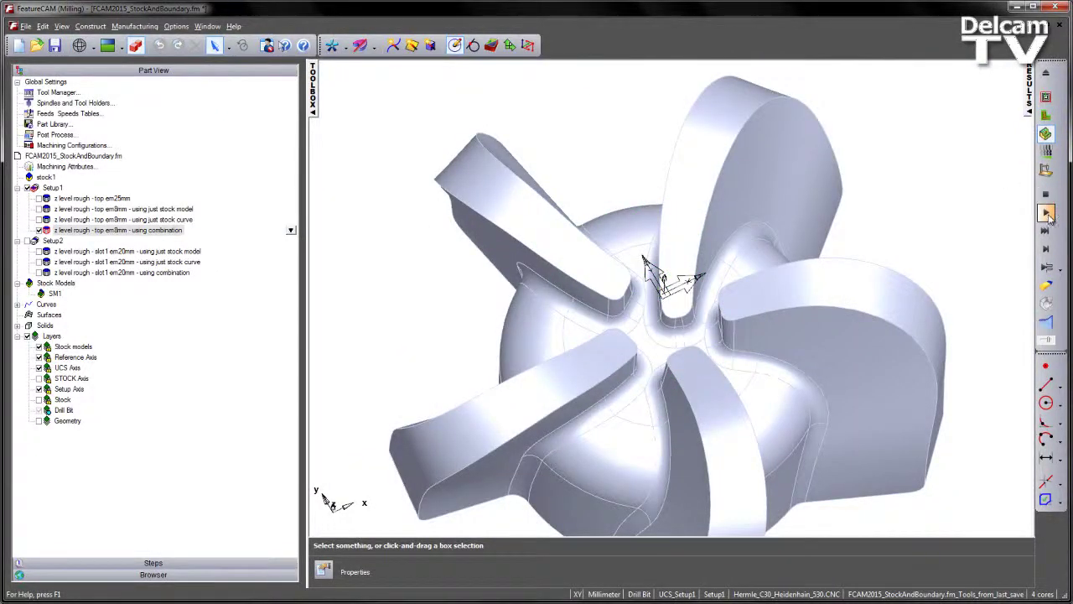
Step: Run a 3D simulation of the em8mm combination roughing and examine the machined central area from several angles
click(1046, 212)
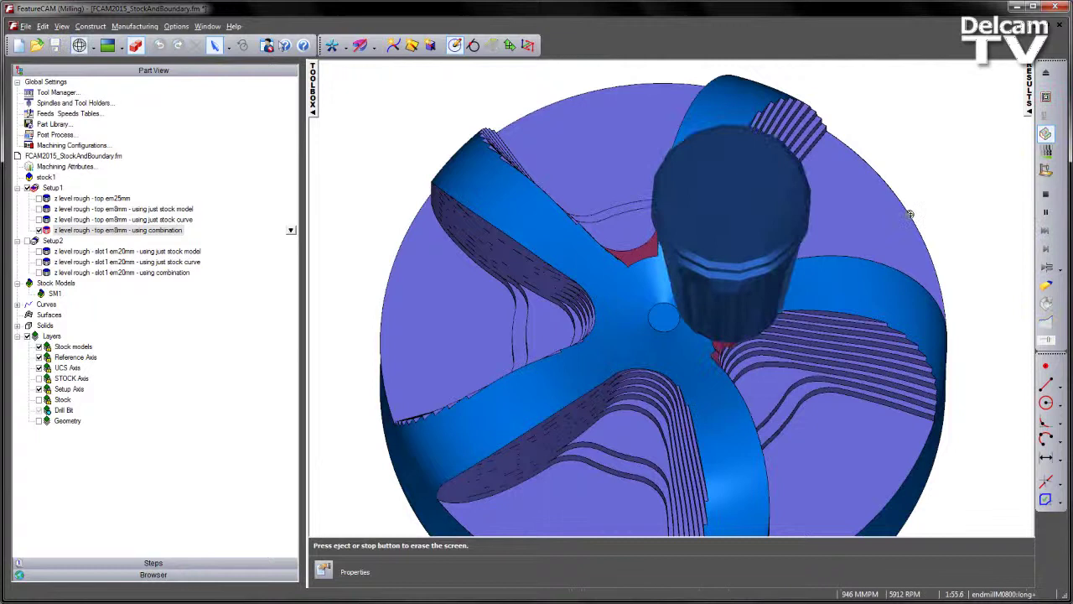
middle_drag(818, 317, 747, 216)
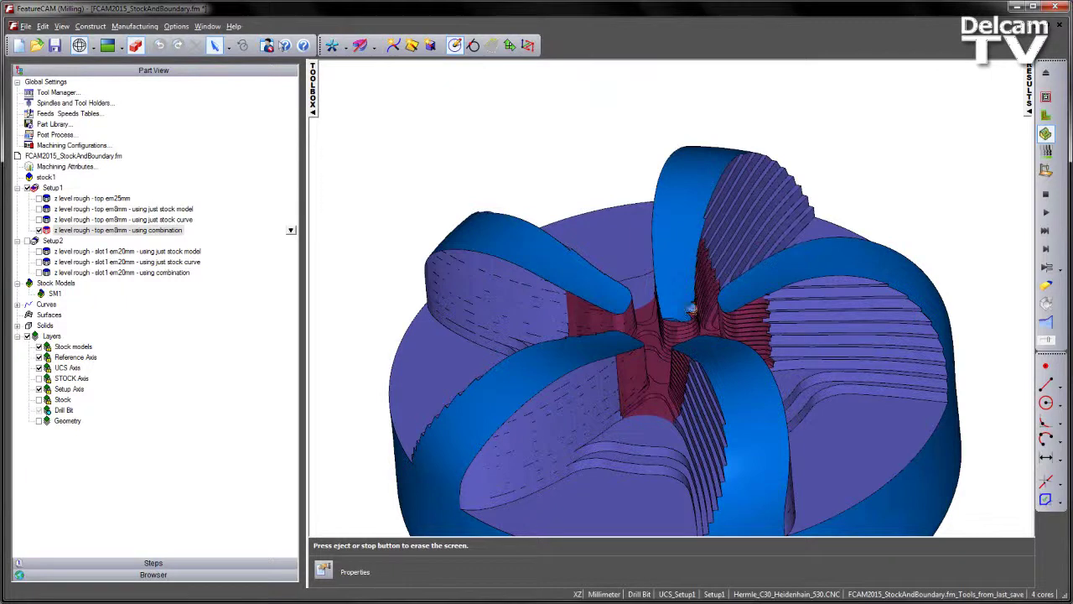
mouse_move(693, 309)
middle_down()
mouse_move(701, 394)
mouse_move(691, 309)
mouse_move(698, 291)
middle_up()
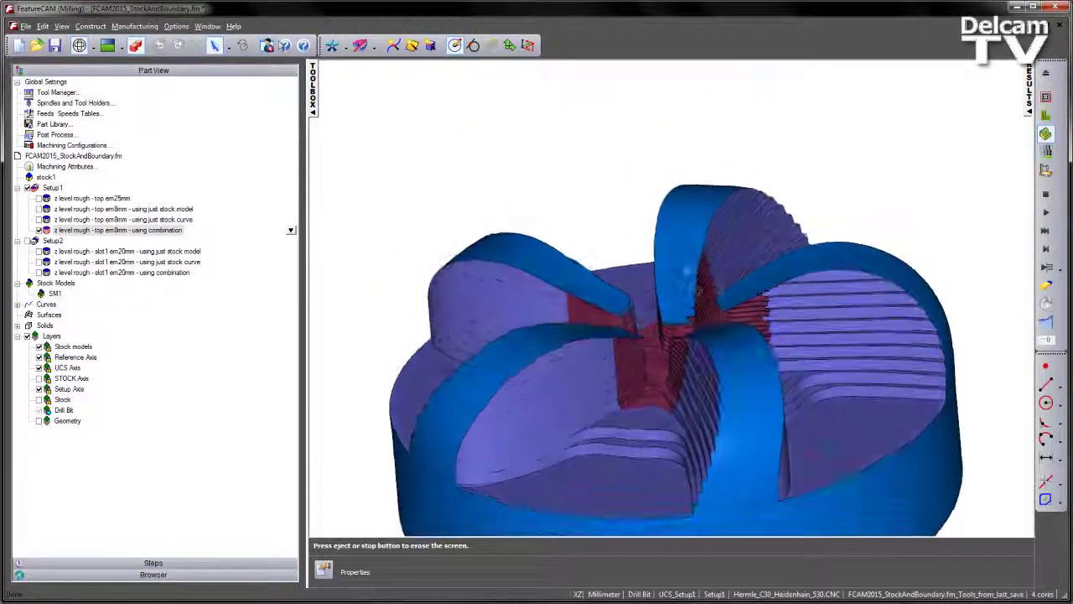
scroll(700, 293, down, 2)
shift+middle_drag(731, 340, 714, 377)
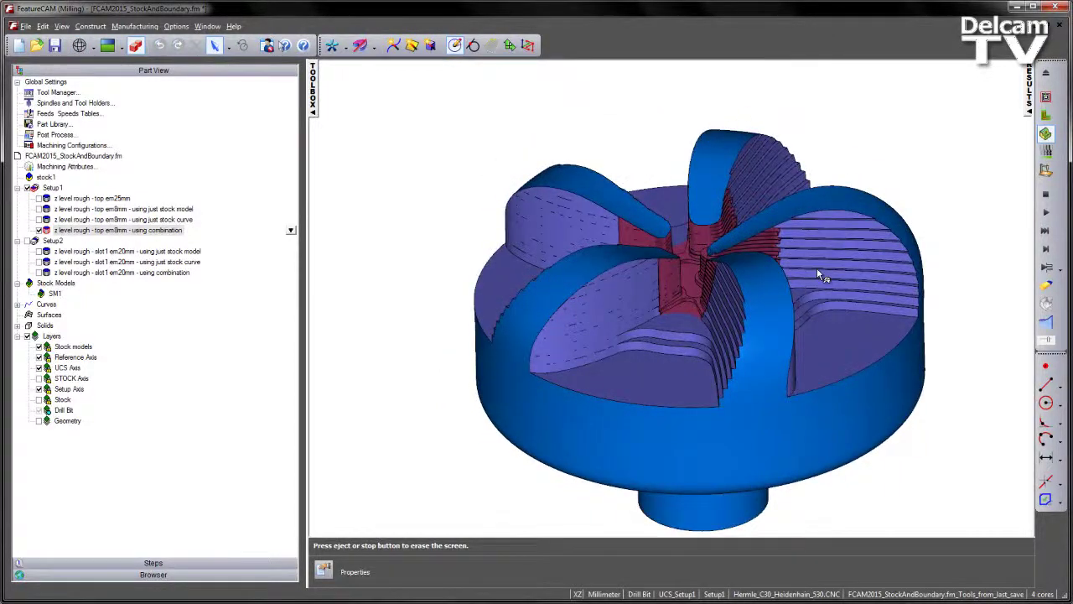
click(1045, 194)
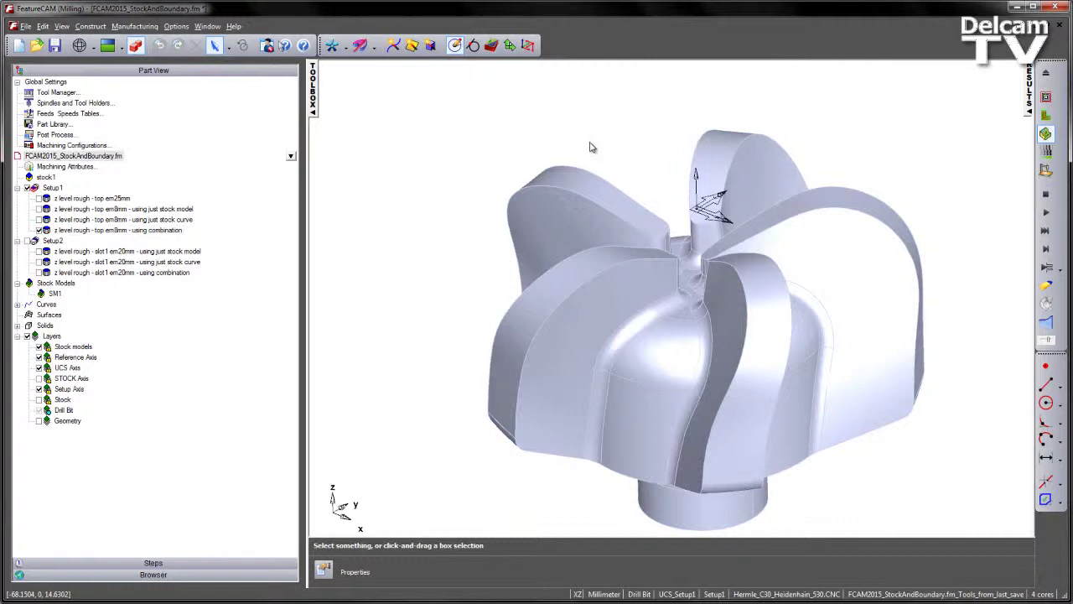
Step: Enable the Setup2 slot1 em20mm roughing "using just stock model" and review its z level stock settings
click(43, 252)
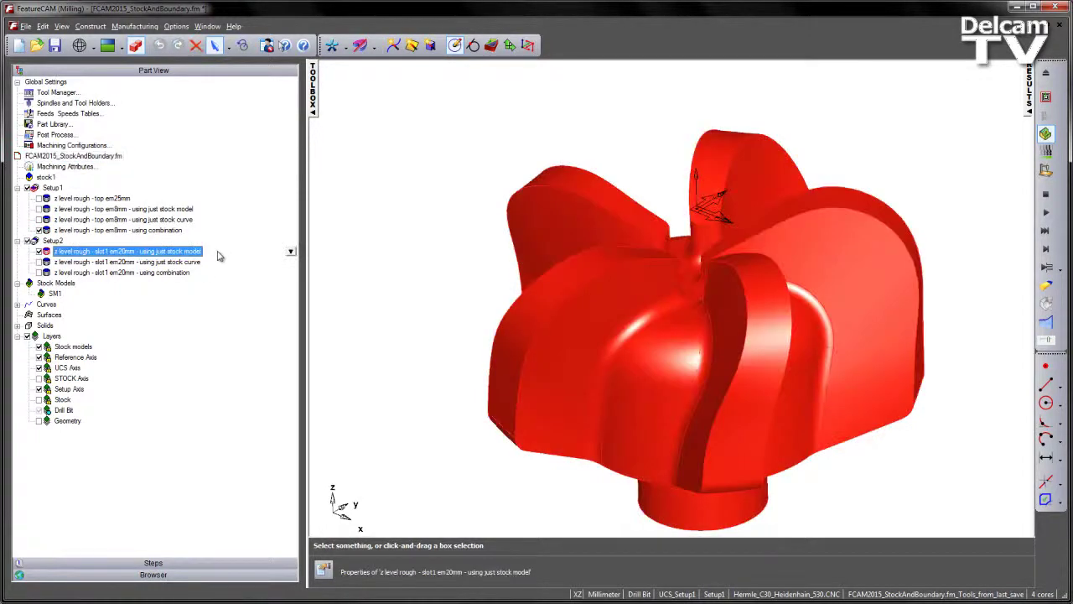
double_click(149, 252)
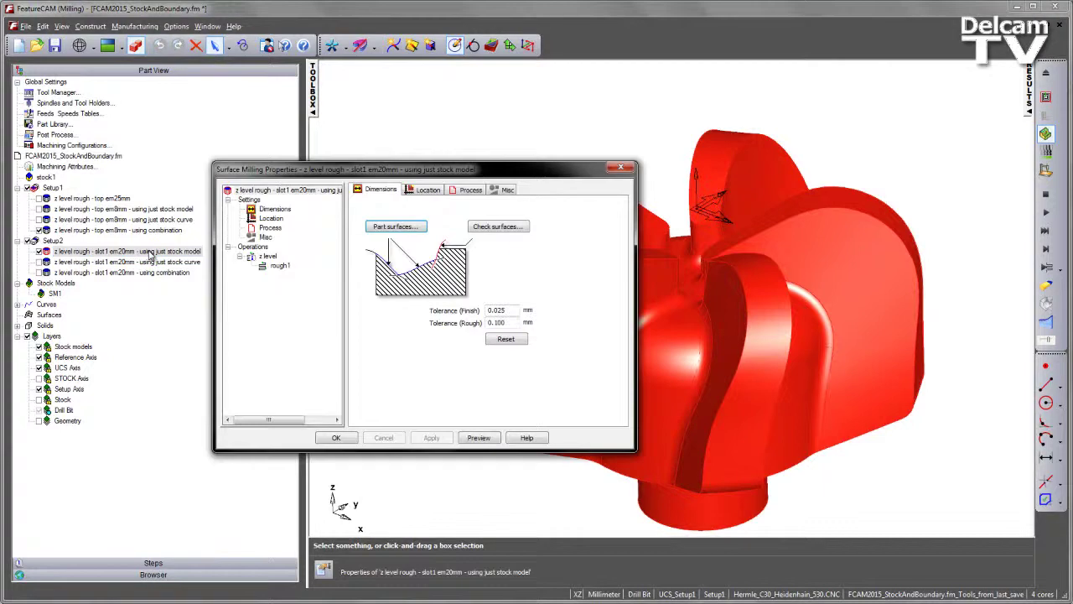
click(267, 256)
click(392, 190)
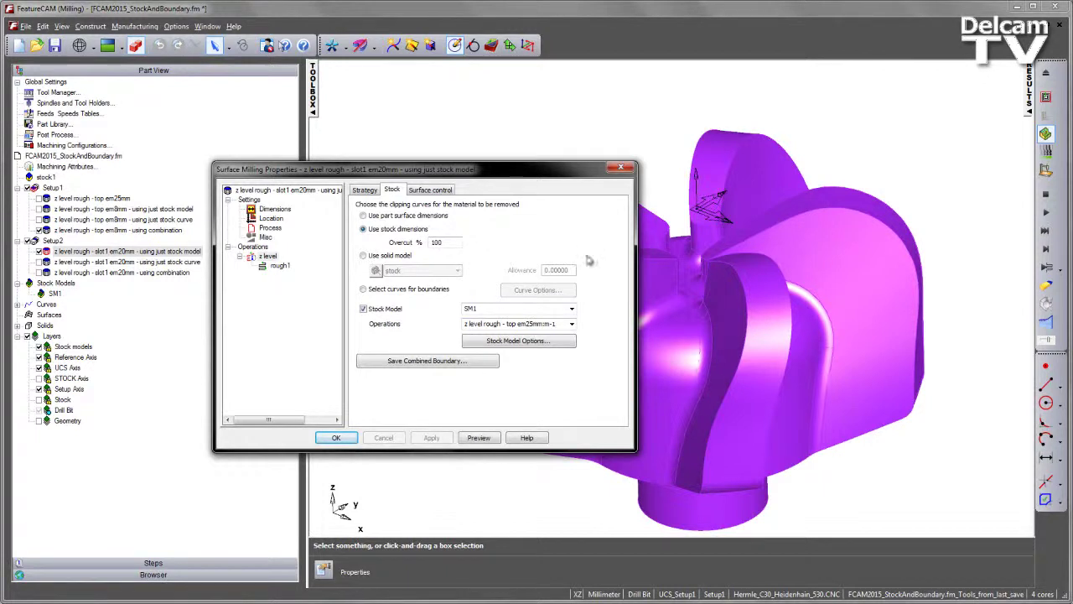
click(620, 168)
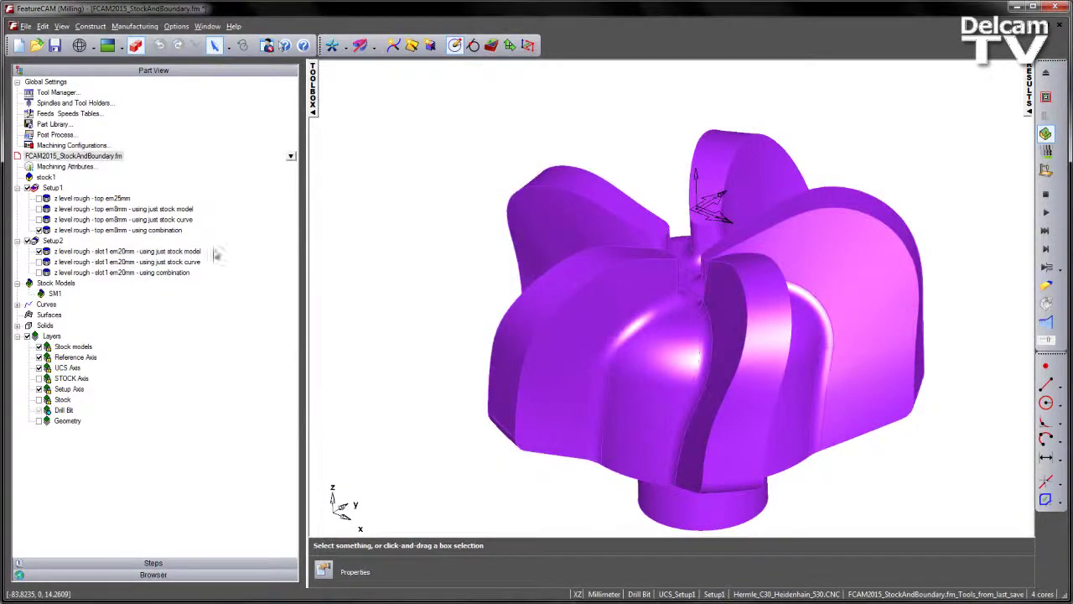
click(122, 254)
key(F2)
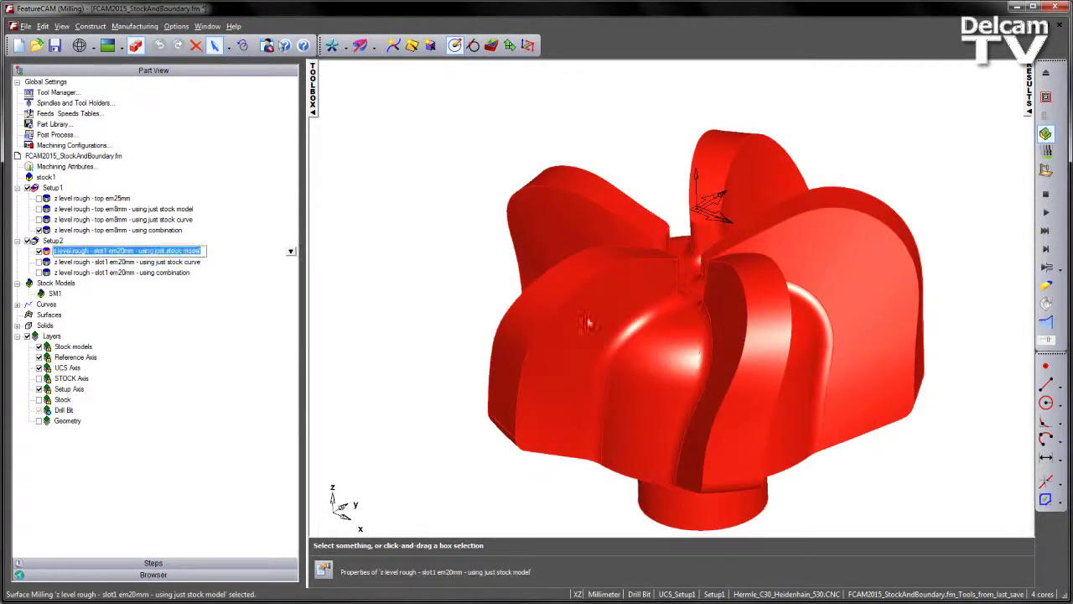
click(592, 119)
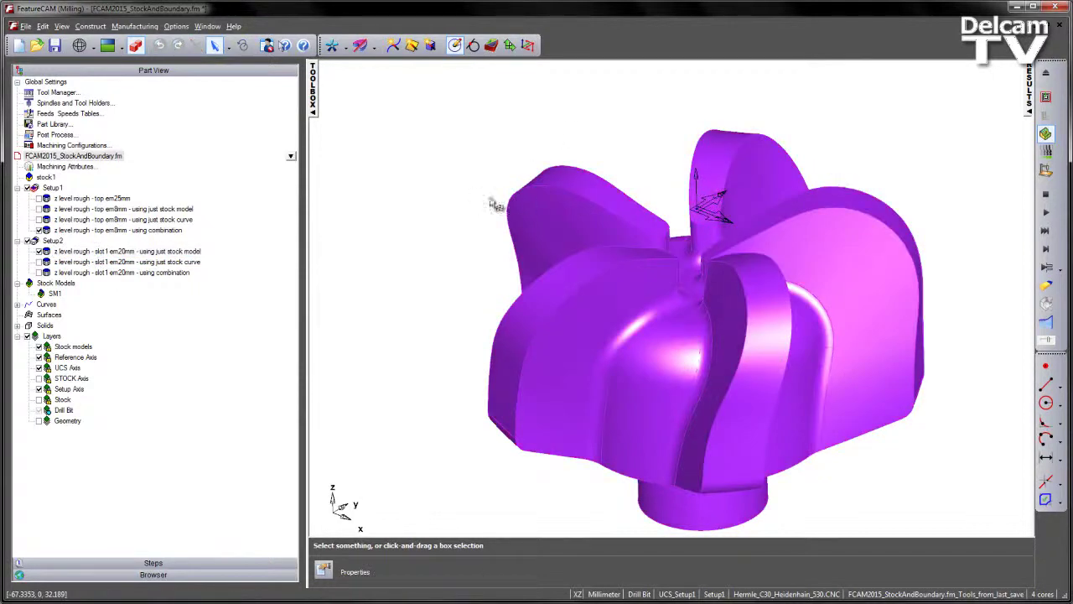
Step: Disable the em8mm combination roughing in Setup1 and simulate the slot1 em20mm stock model roughing in 3D, examining the cut slots
click(48, 229)
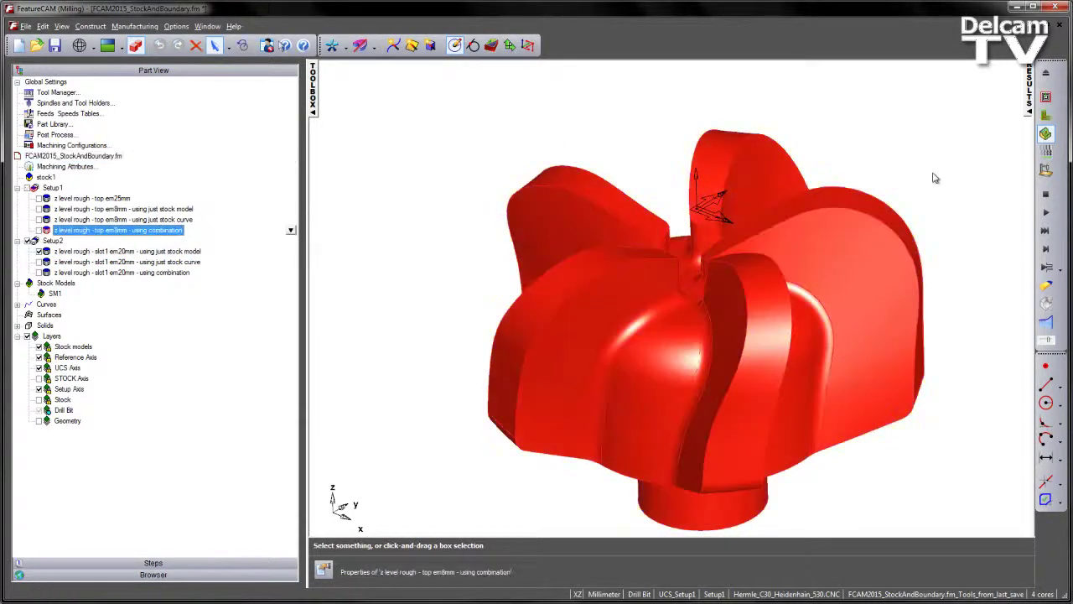
click(1046, 249)
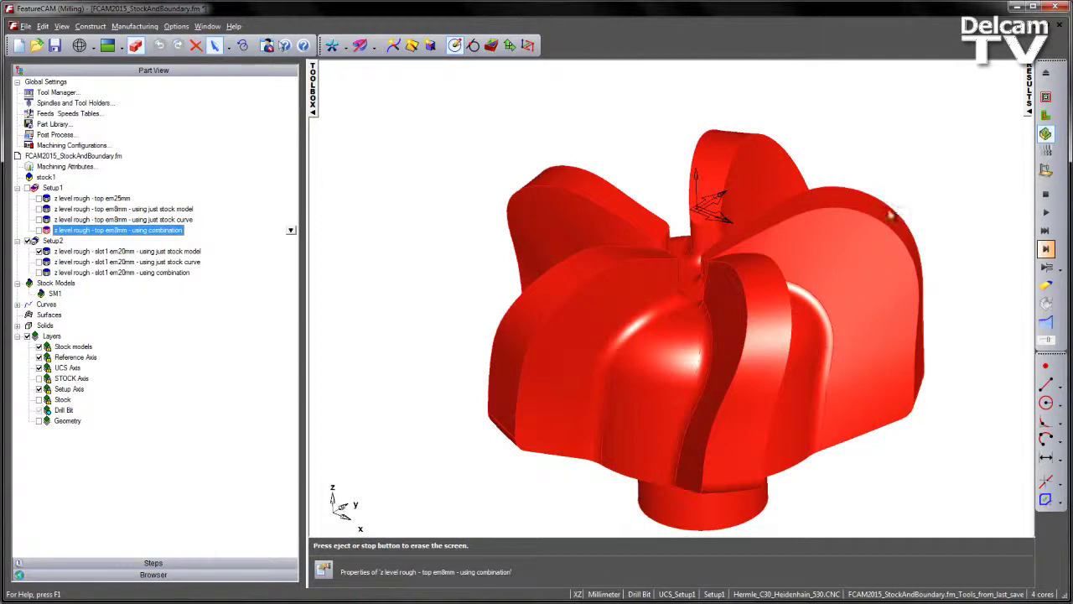
middle_drag(901, 222, 791, 207)
click(1046, 213)
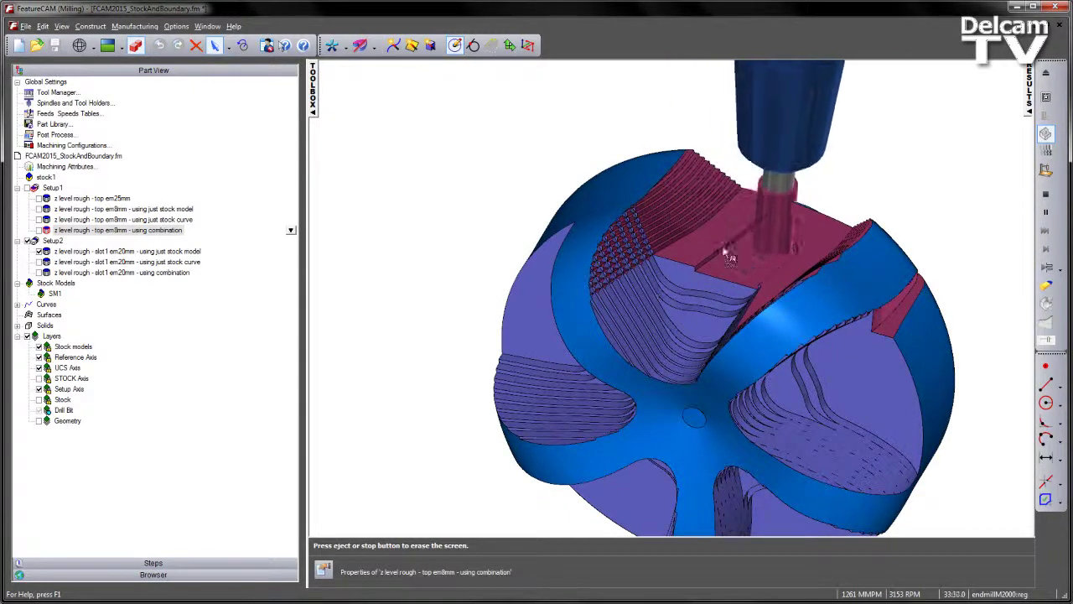
middle_drag(717, 376, 989, 331)
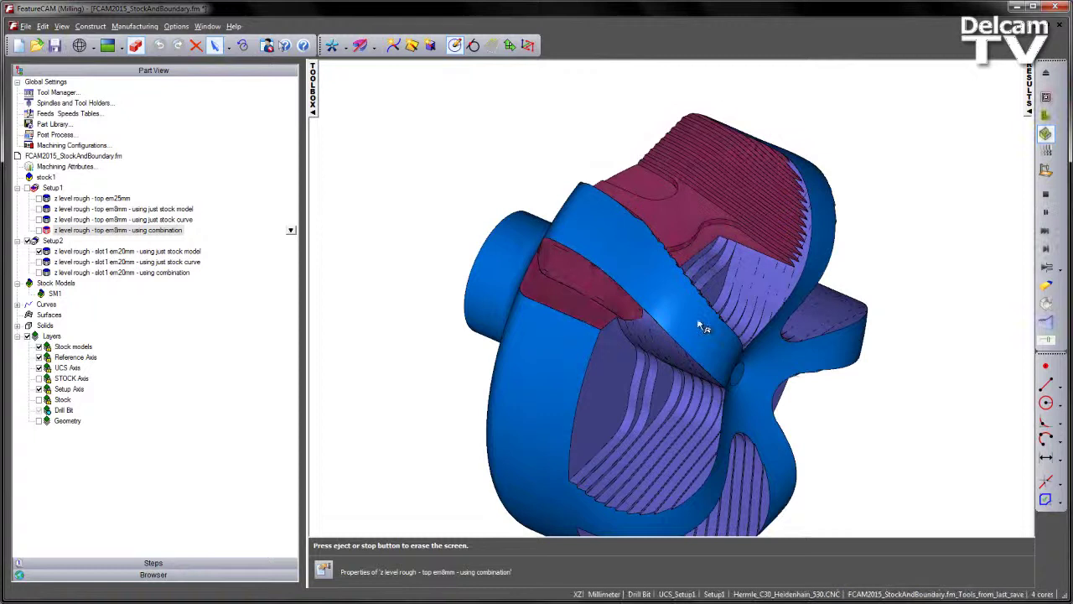
middle_drag(922, 399, 466, 384)
middle_drag(719, 299, 645, 240)
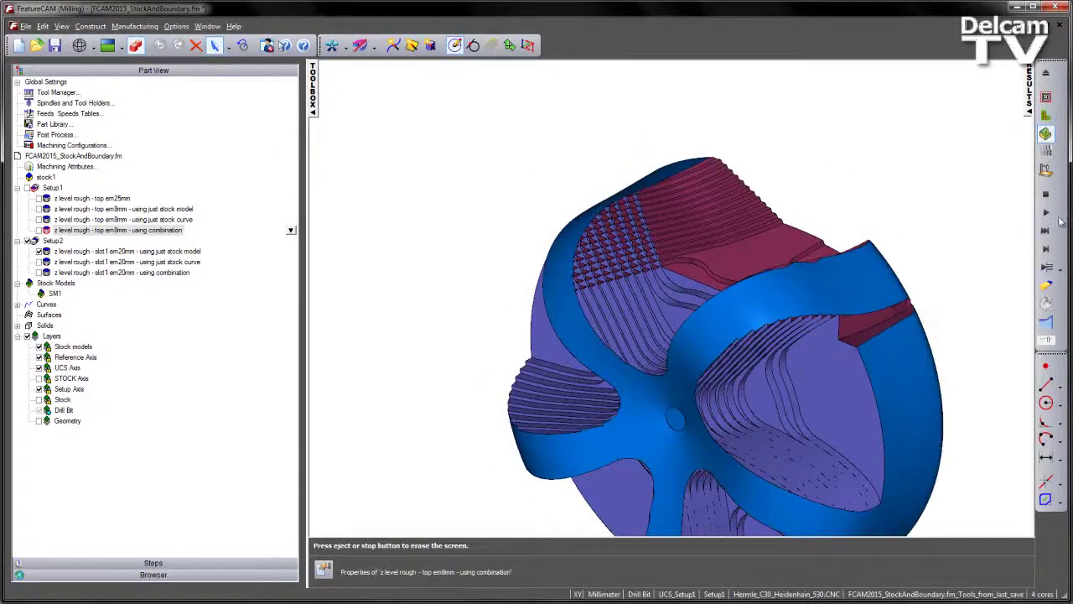
click(1046, 194)
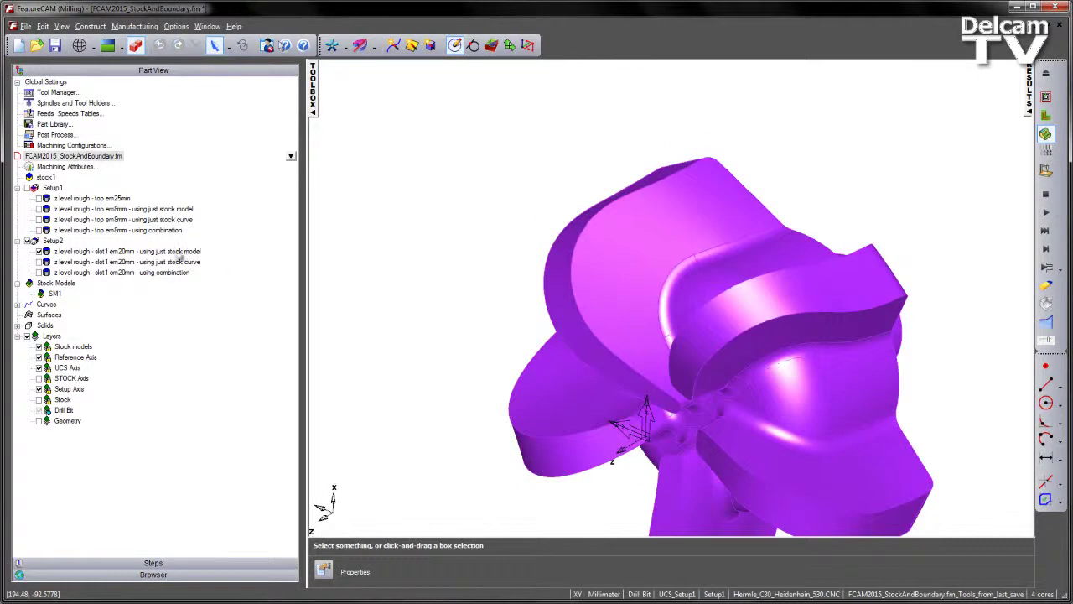
Step: Enable the slot1 em20mm roughing "using just stock curve" in Setup2 and disable the stock model version
click(361, 45)
click(39, 262)
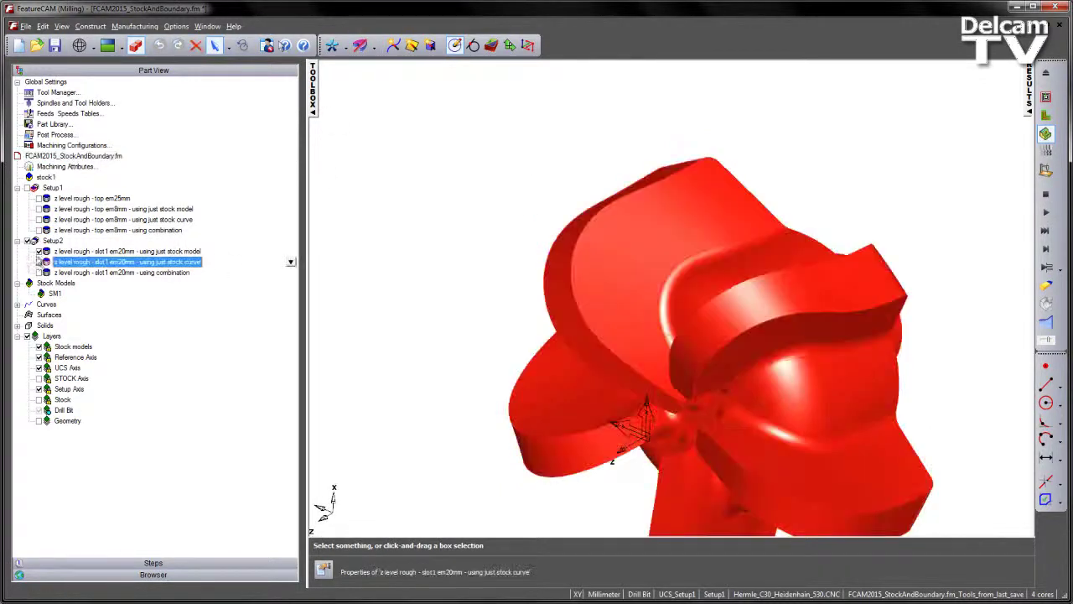
click(38, 251)
click(130, 263)
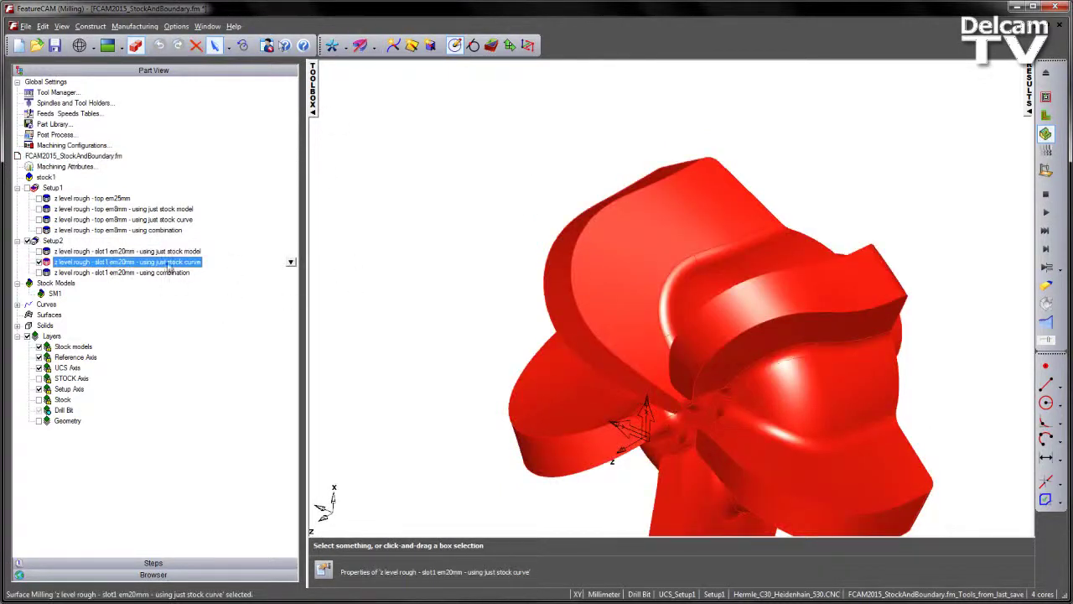
Step: Make Setup2 the active setup and inspect boundary curve sc1 around the slot from the setup's top view
click(17, 303)
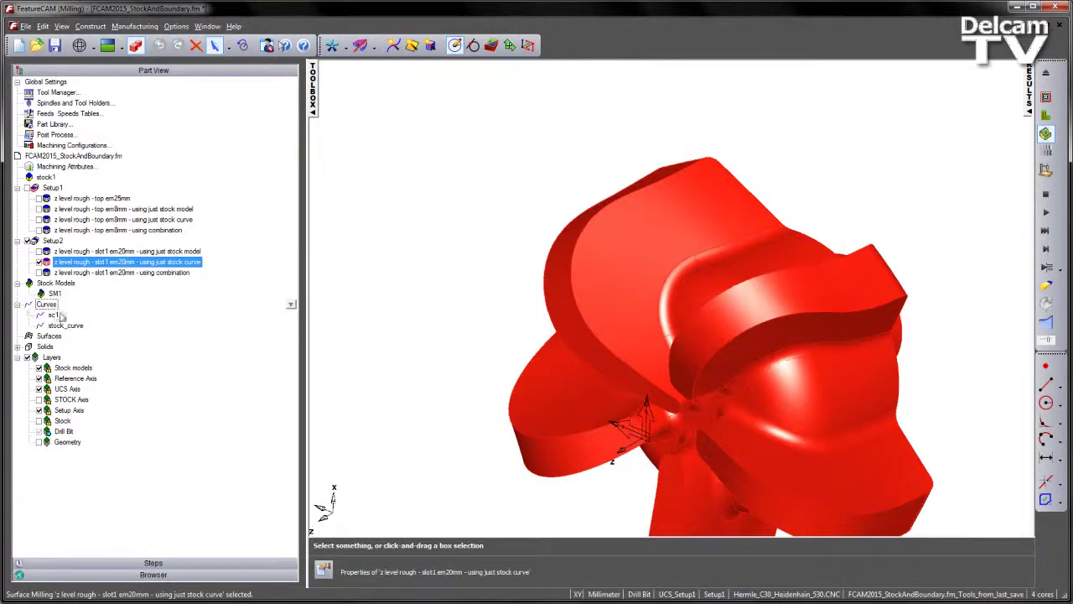
click(55, 315)
key(ctrl+5)
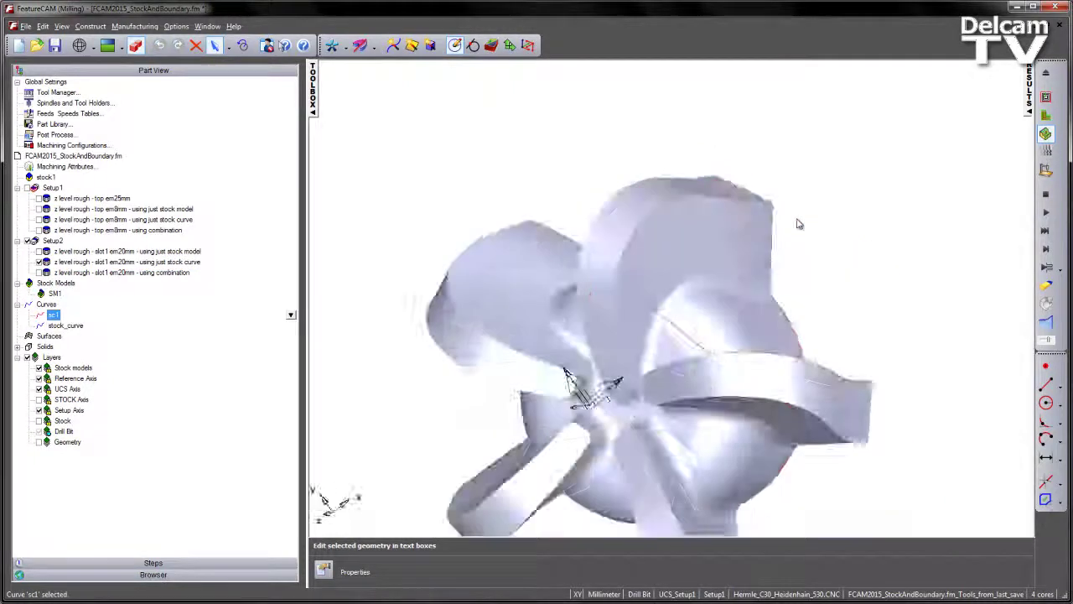
click(51, 241)
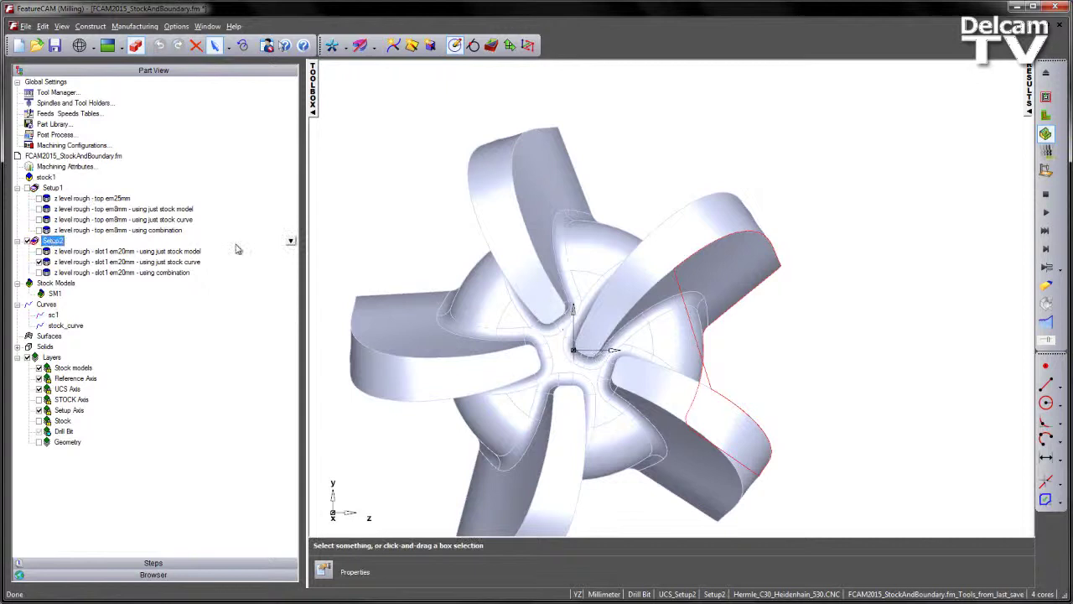
click(781, 173)
key(ctrl+5)
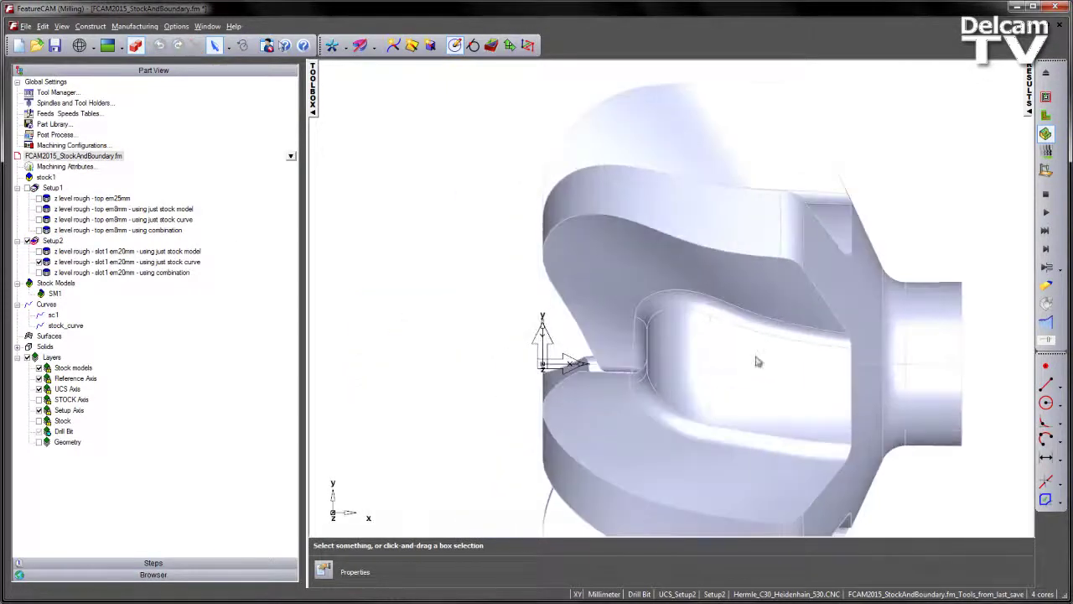
click(54, 315)
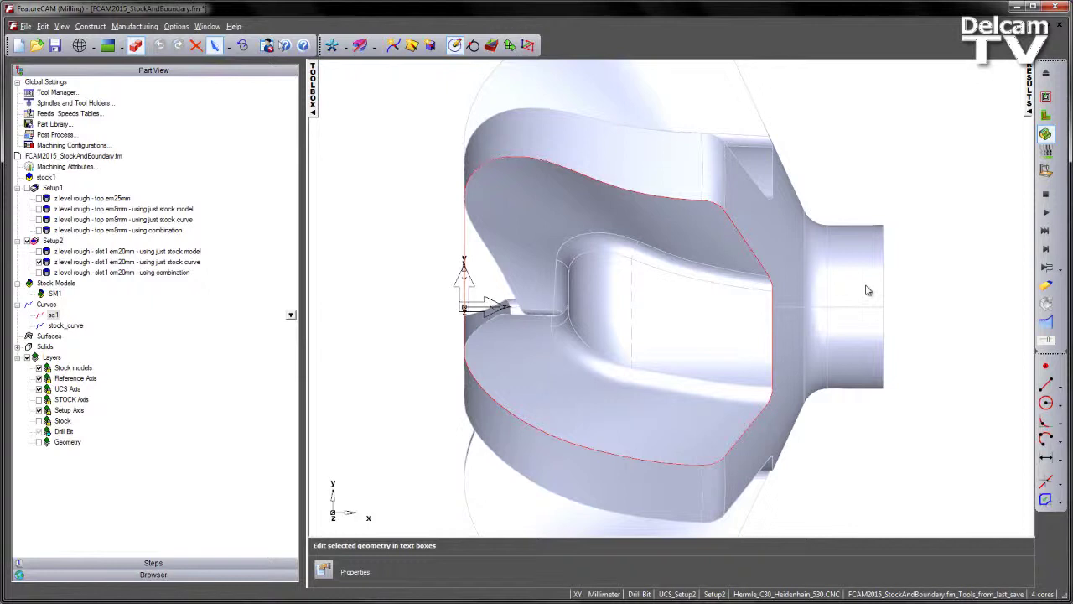
Step: Run a centerline simulation of the slot1 em20mm stock curve roughing and examine its toolpath at an angle
middle_drag(824, 479, 851, 232)
click(1047, 98)
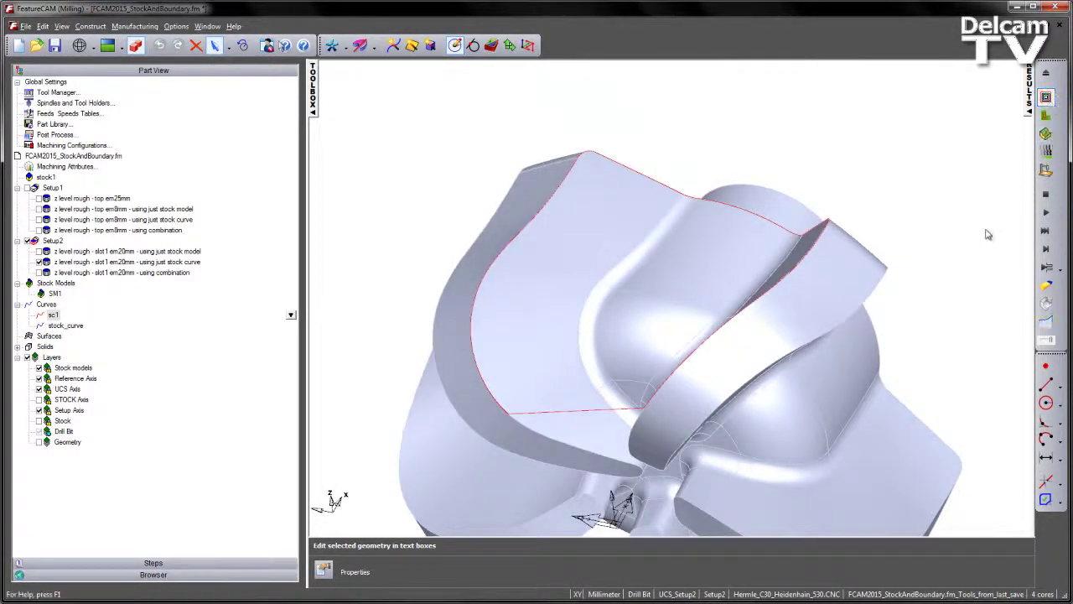
click(1046, 213)
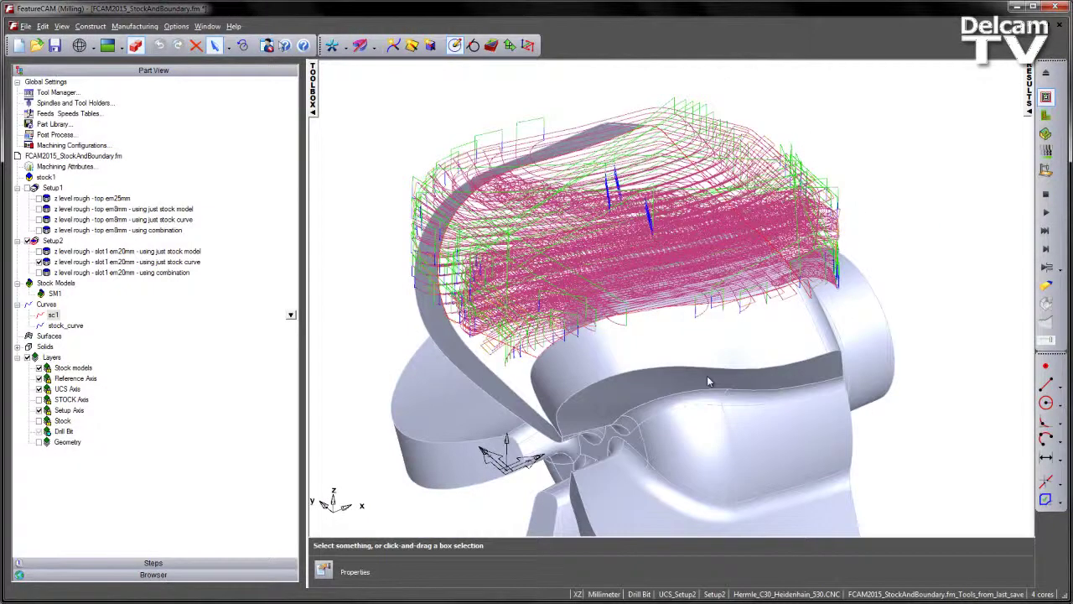
Step: Clear the simulation, disable the slot1 em20mm stock curve roughing in Setup2 and enable the slot1 em20mm "using combination" version
click(1046, 194)
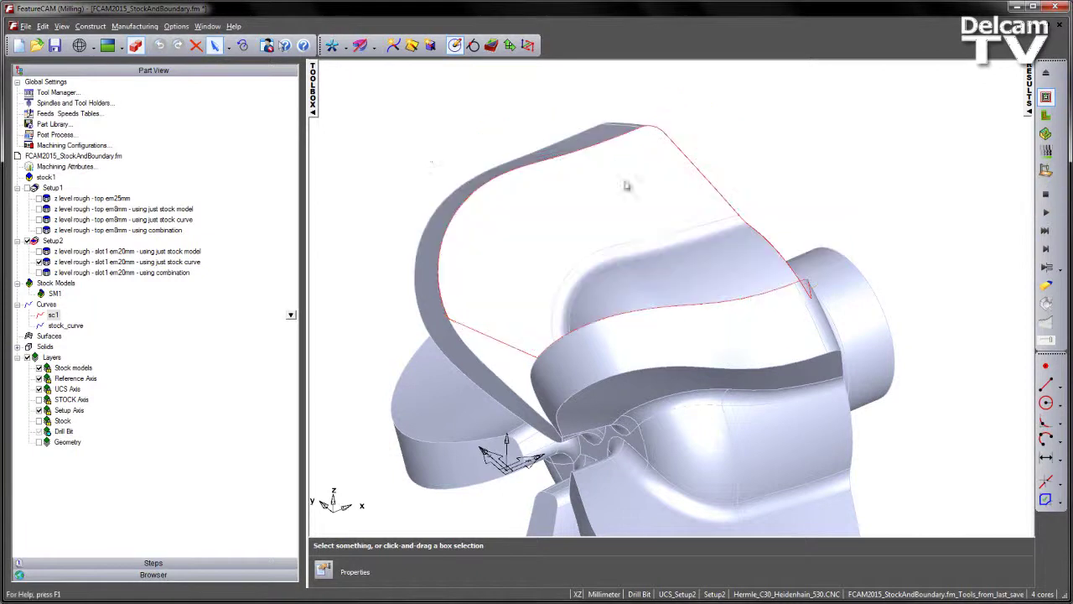
click(42, 262)
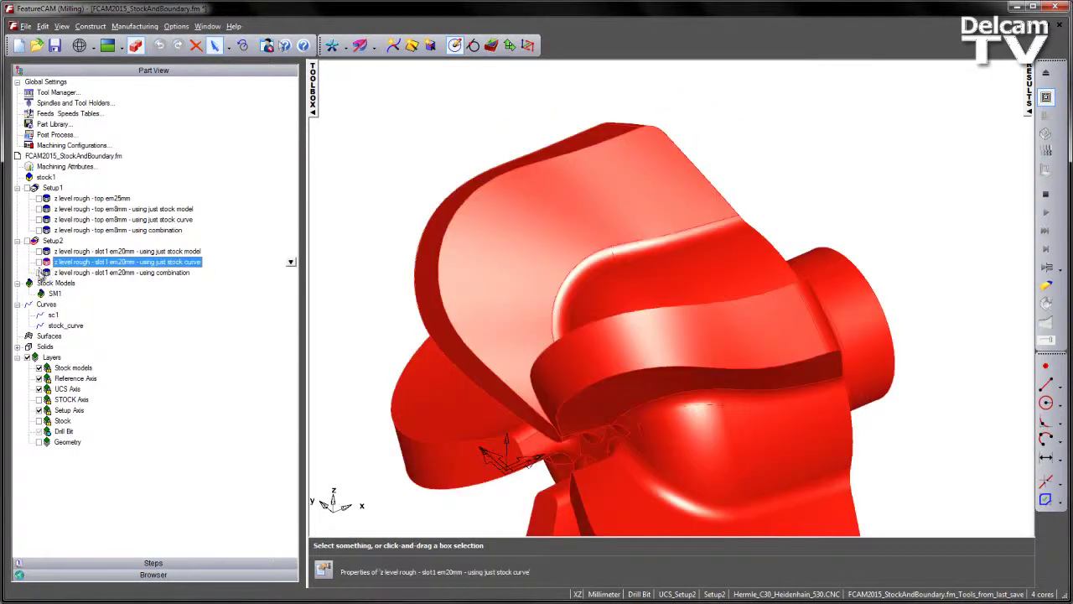
click(39, 272)
click(391, 130)
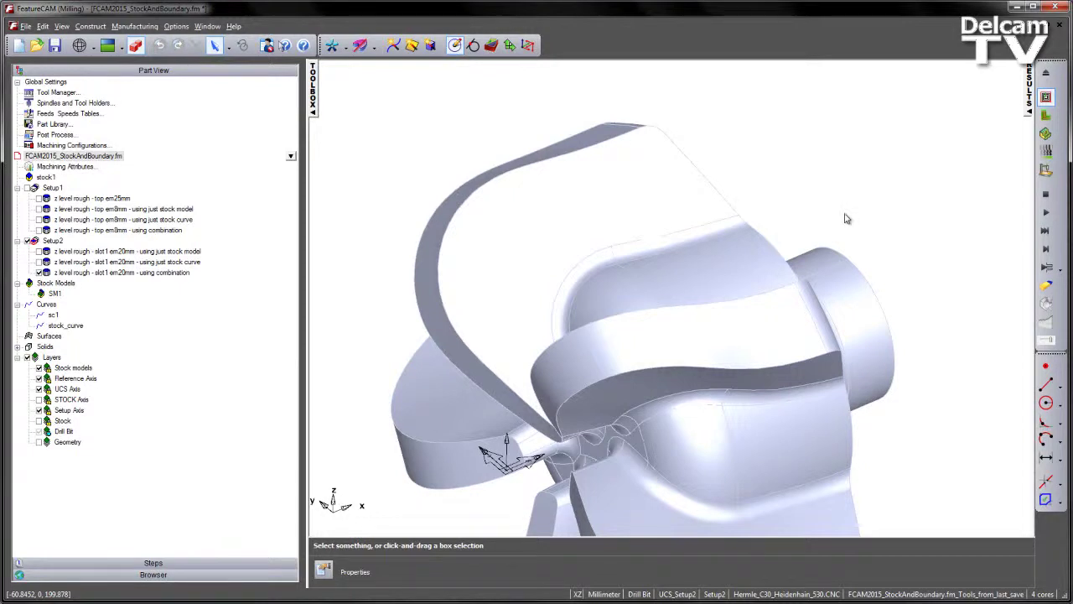
Step: Run a centerline simulation of the slot1 em20mm combination roughing, examine its toolpath from several angles and clear it
click(1045, 212)
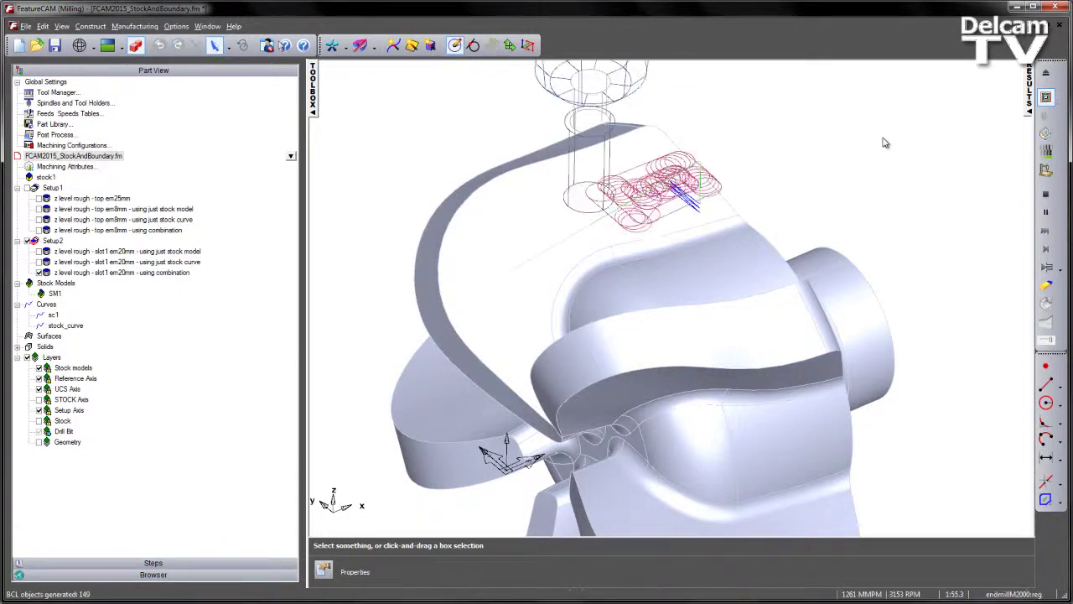
middle_drag(797, 265, 710, 221)
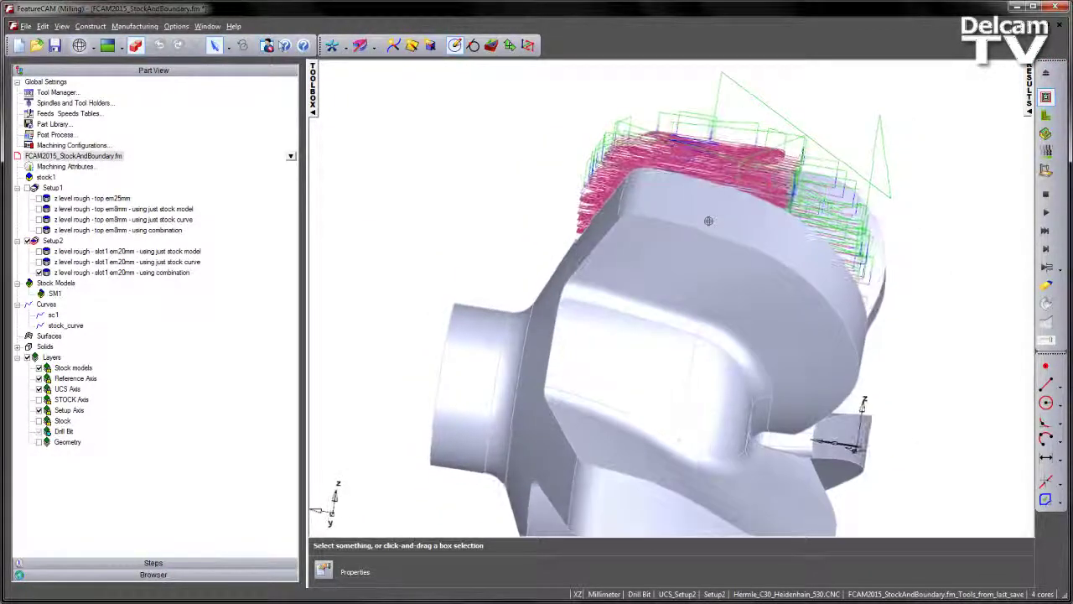
middle_drag(982, 283, 705, 375)
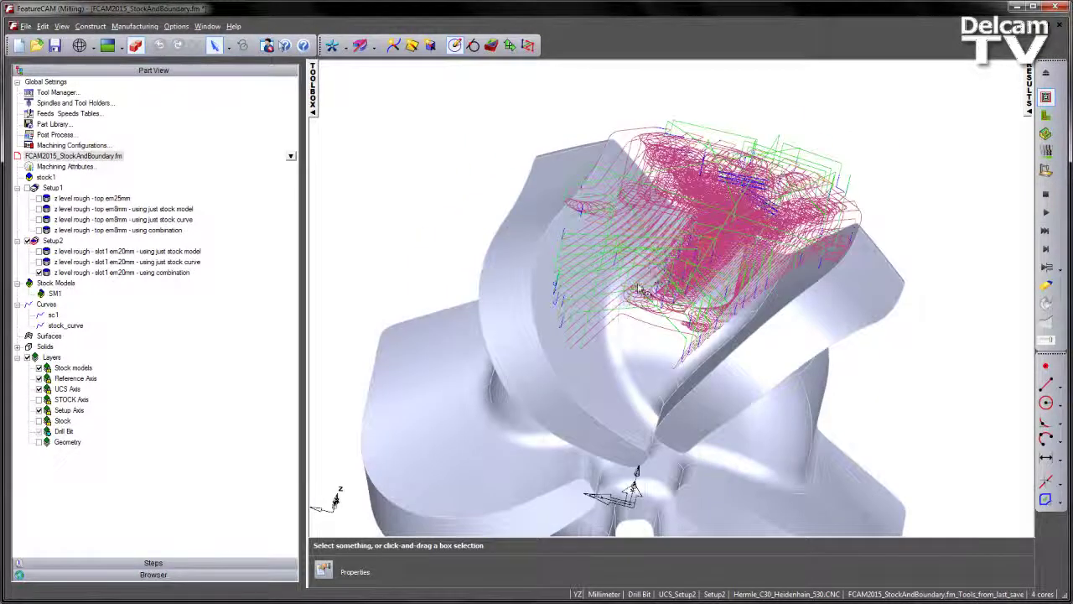
middle_drag(635, 283, 713, 253)
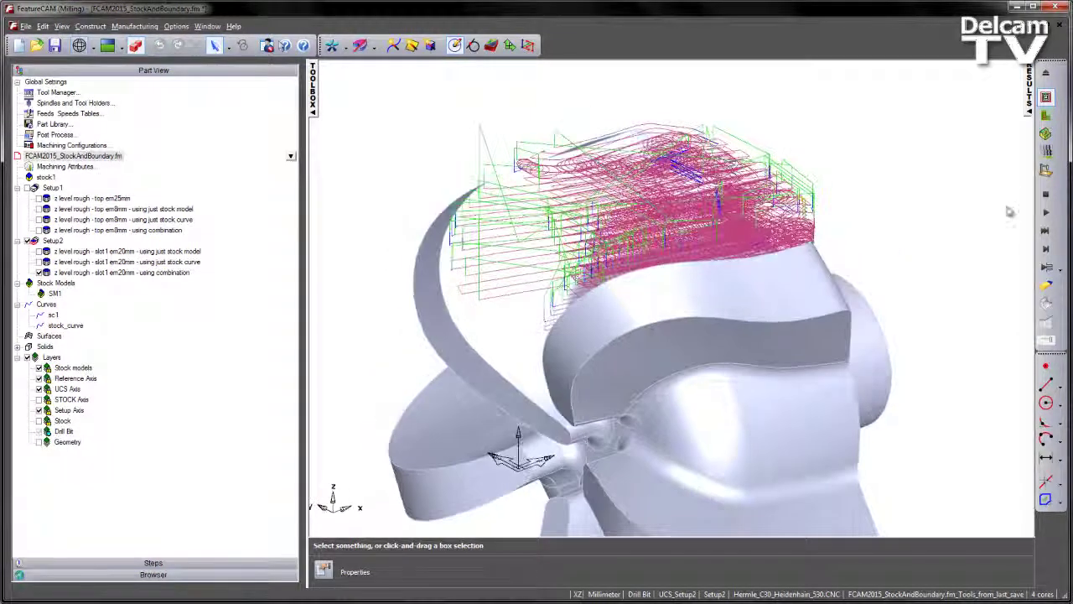
click(1046, 194)
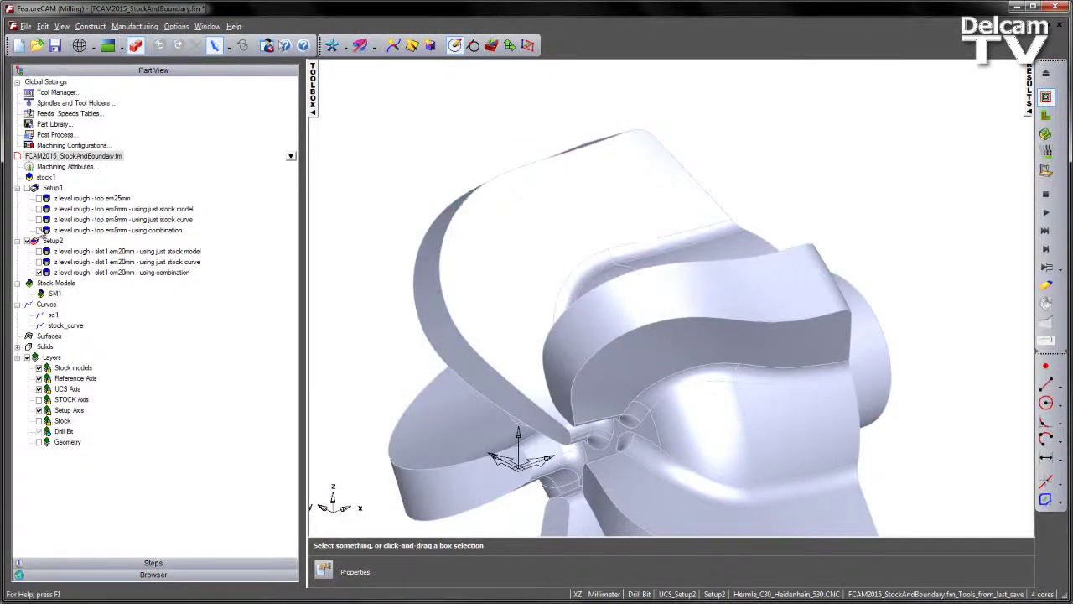
Step: Enable the top em8mm "using combination" roughing in Setup1 alongside the slot combination roughing, and make Setup1 the active setup
click(44, 241)
click(39, 230)
click(377, 125)
middle_drag(378, 239, 691, 237)
scroll(632, 175, down, 2)
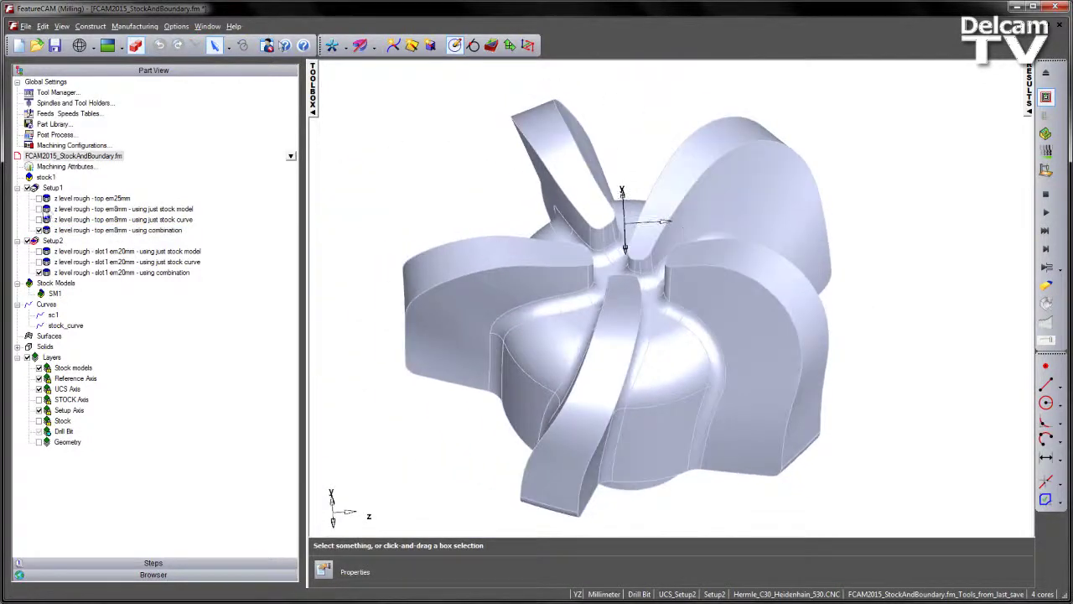
click(53, 189)
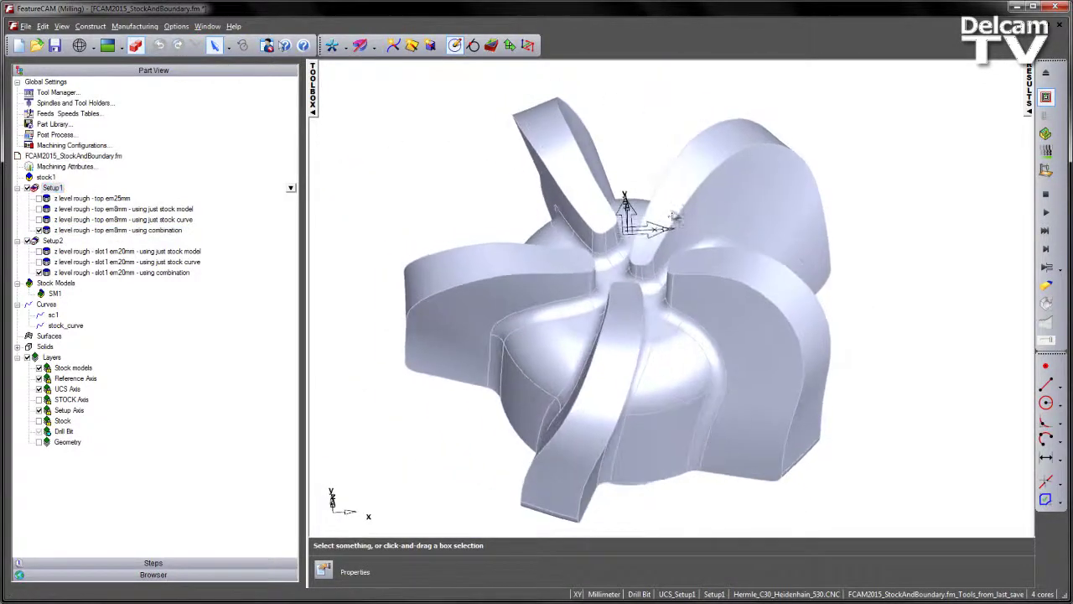
Step: Run a 3D simulation of the top em8mm and slot1 em20mm combination roughing and examine the machined slots up close
click(1046, 133)
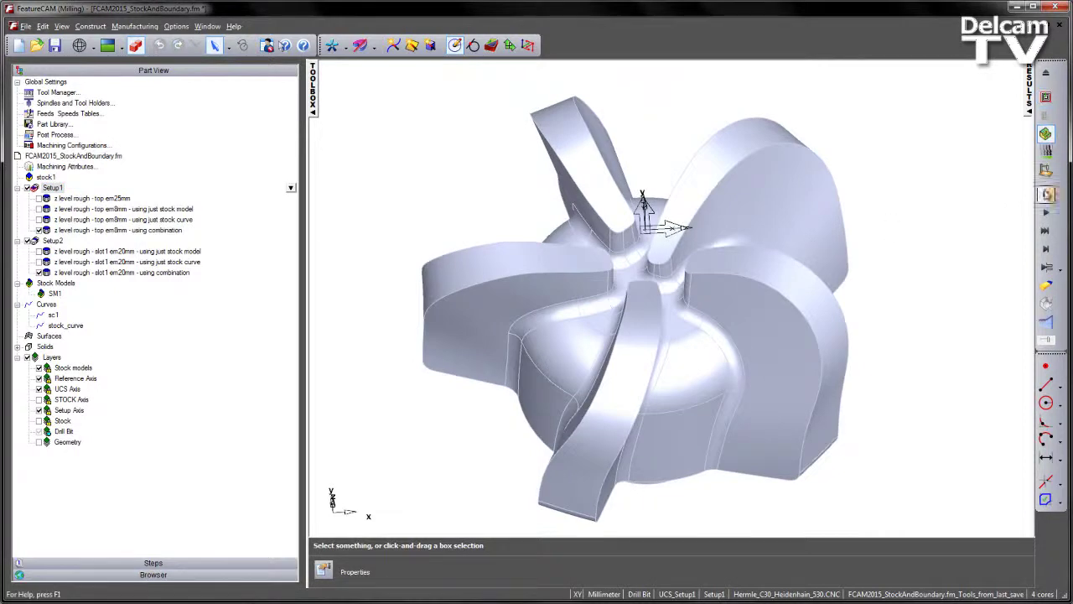
click(1045, 213)
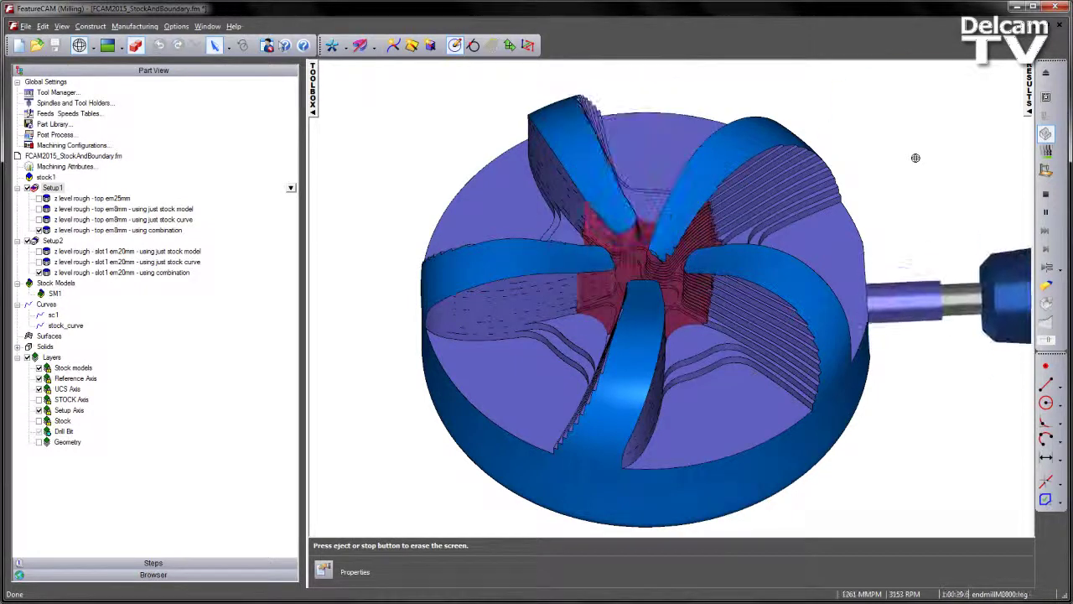
middle_drag(798, 248, 849, 250)
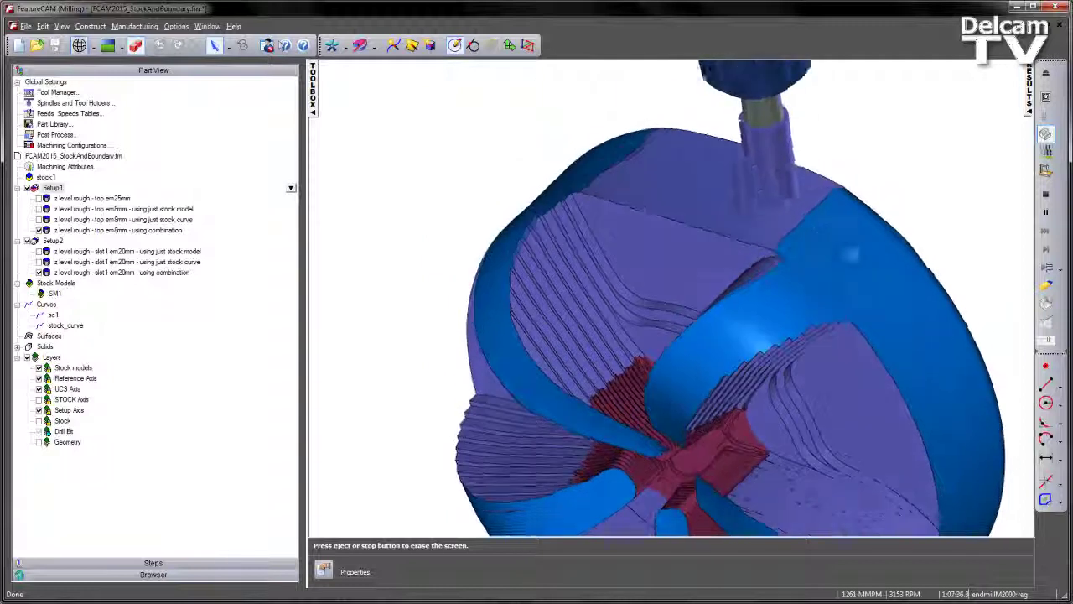